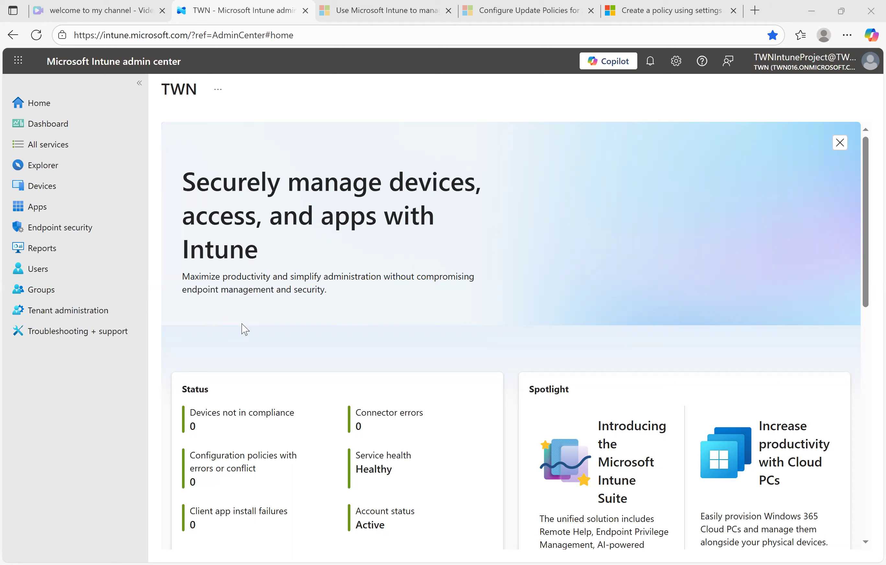
# - Open the devices' Apple updates (deprecated) page and start a new profile for the iOS/iPadOS update policies
pyautogui.click(82, 190)
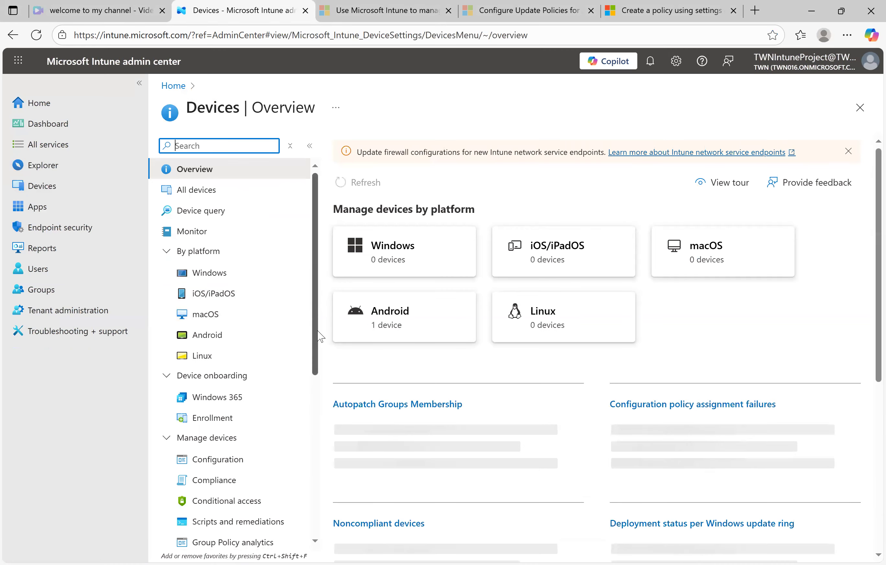
pyautogui.moveTo(316, 240); pyautogui.dragTo(326, 437)
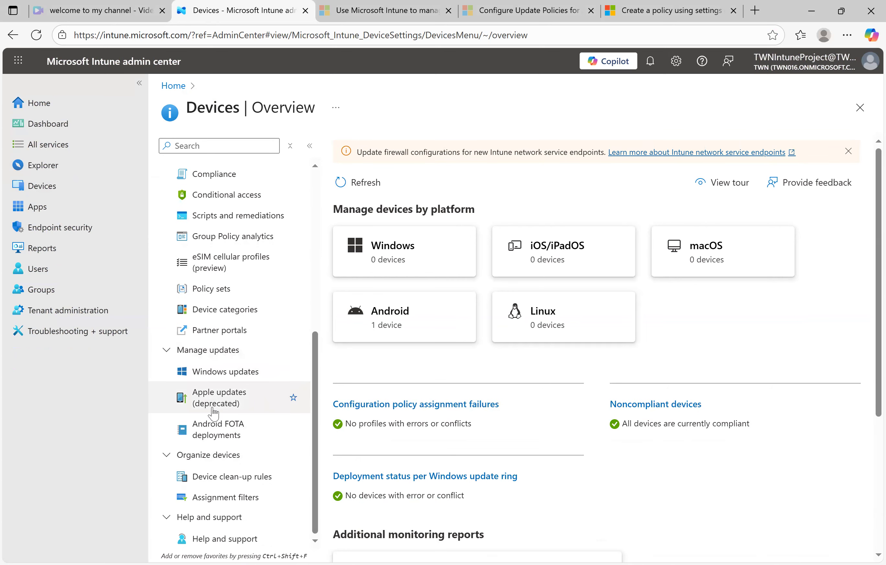
pyautogui.click(231, 400)
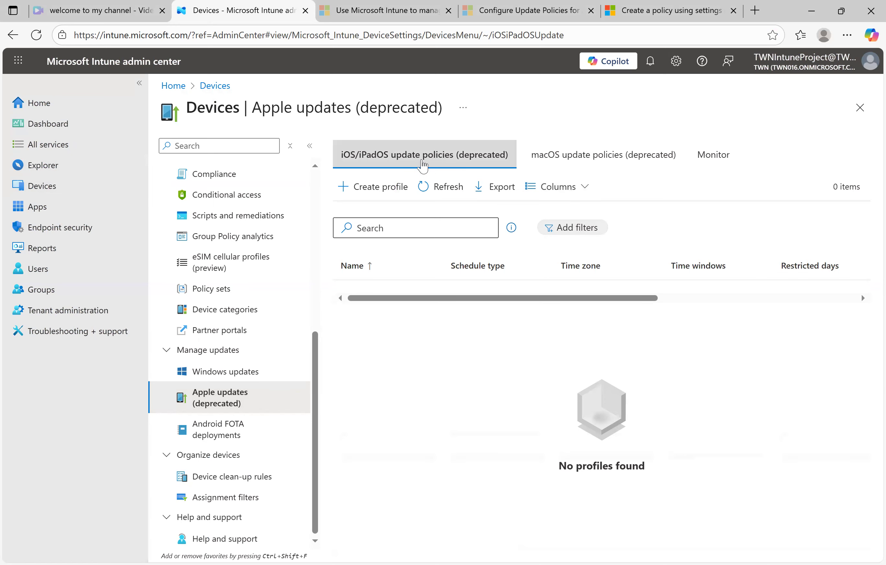
pyautogui.click(592, 161)
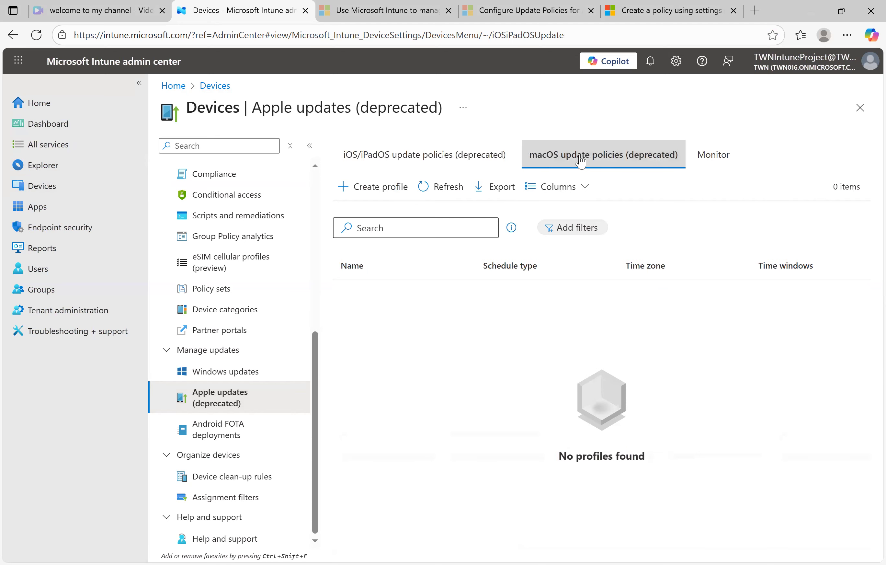
pyautogui.click(428, 158)
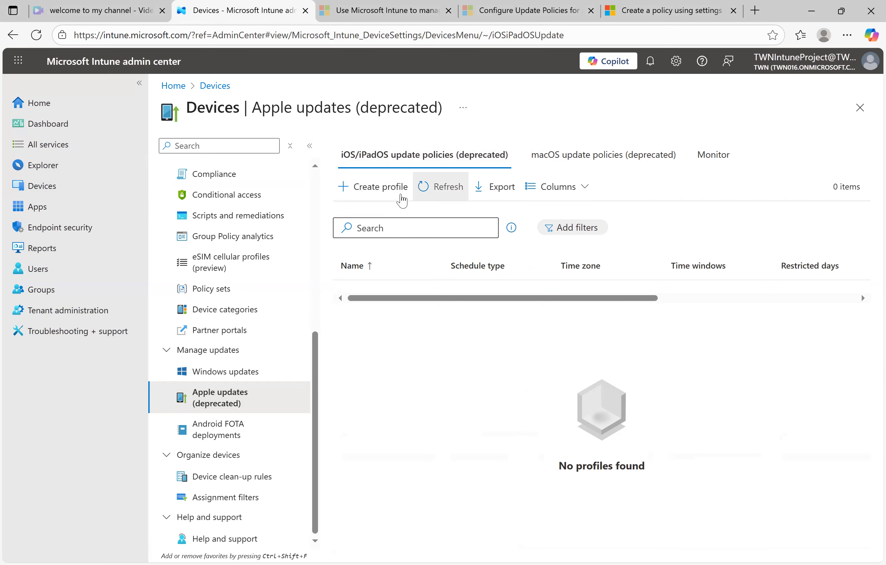
pyautogui.click(381, 194)
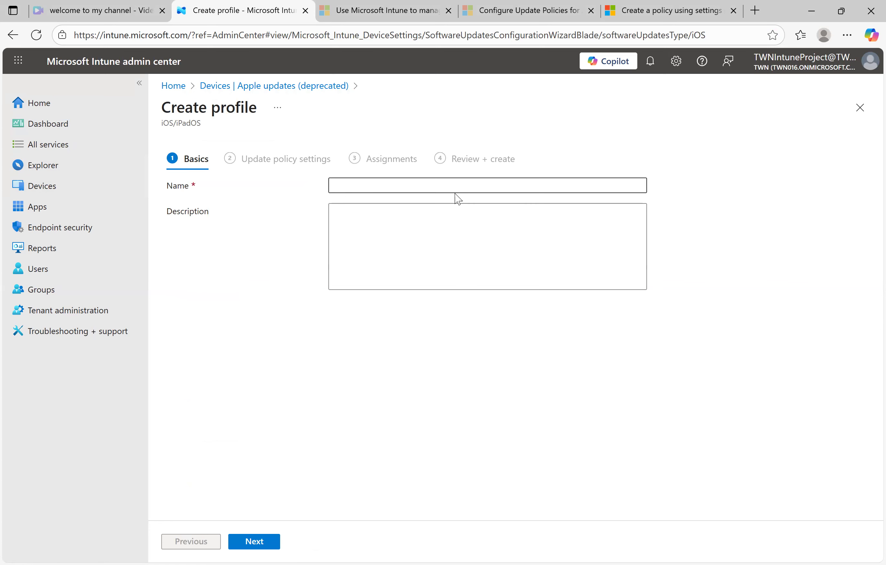
# - Name the profile TWN-iOSUpdates, leave the description empty and continue to the update policy settings
pyautogui.click(412, 184)
pyautogui.press('Down')
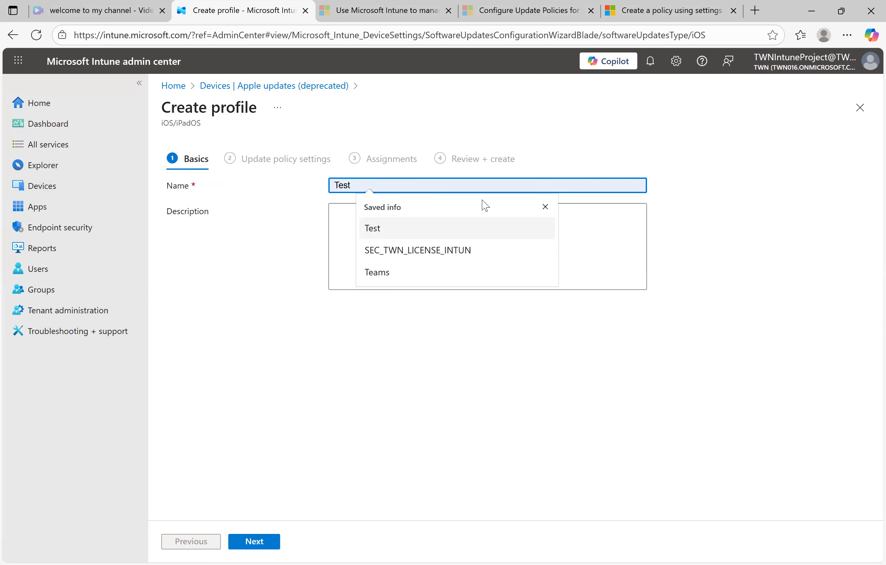
pyautogui.click(482, 200)
pyautogui.click(482, 200)
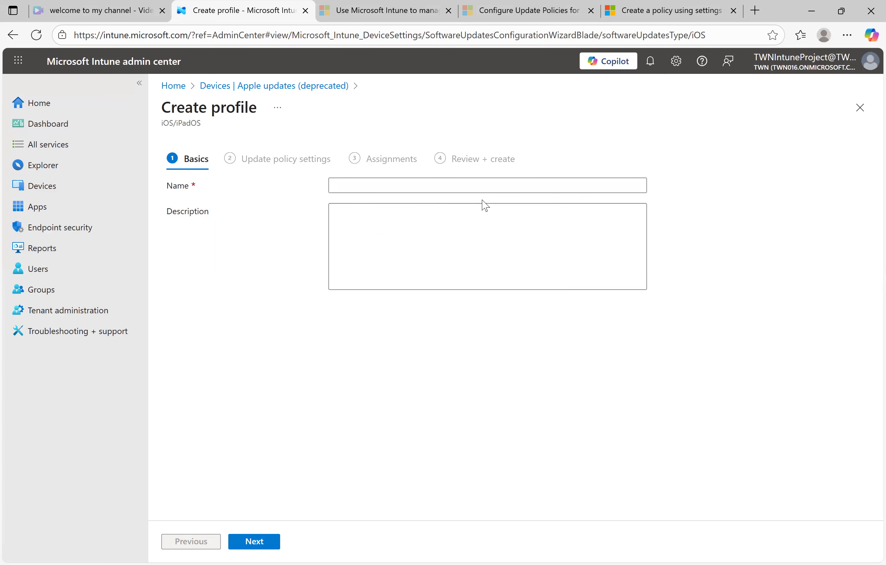
pyautogui.hotkey('alt', 'Tab')
pyautogui.click(485, 206)
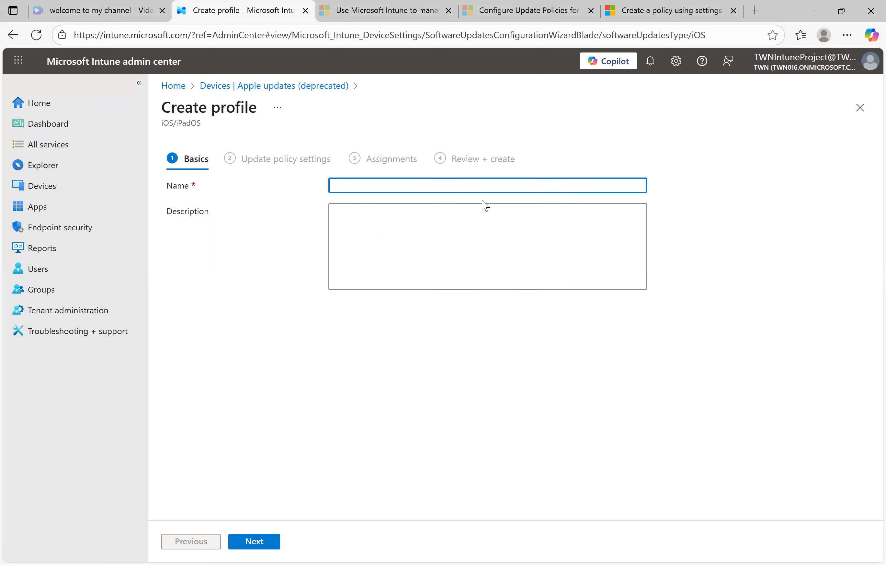
pyautogui.write('TWN-iOSUpdates')
pyautogui.press('Tab')
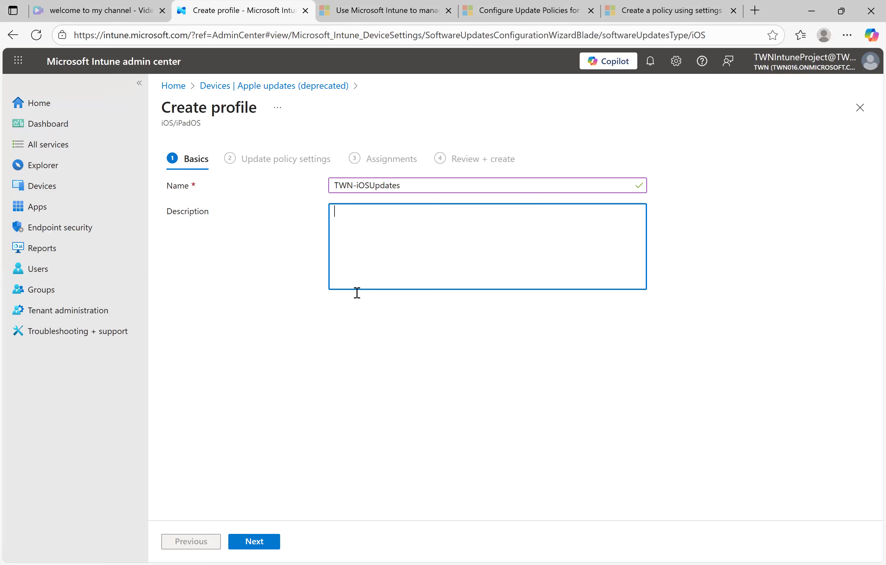
pyautogui.click(261, 540)
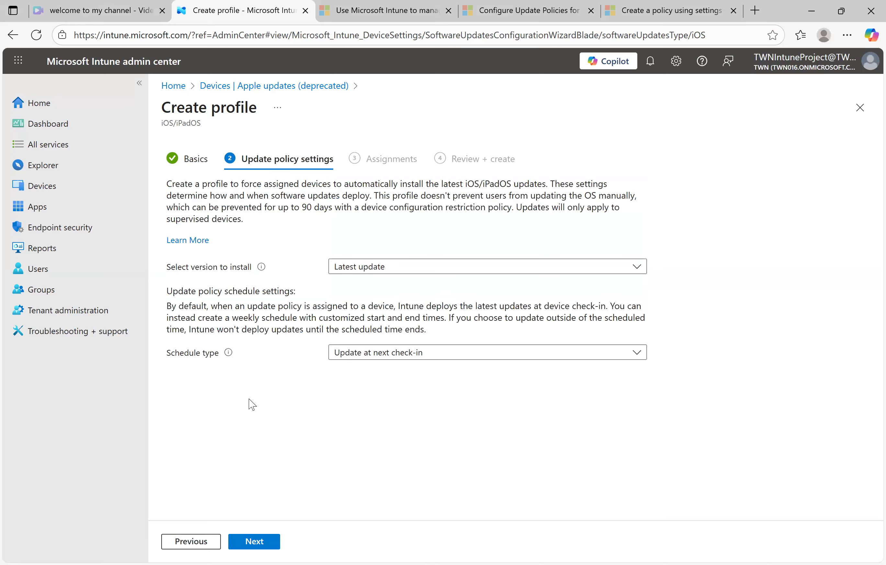
# - Set the version to install to Install iOS/iPadOS 26.0.1
pyautogui.moveTo(166, 268); pyautogui.dragTo(257, 268)
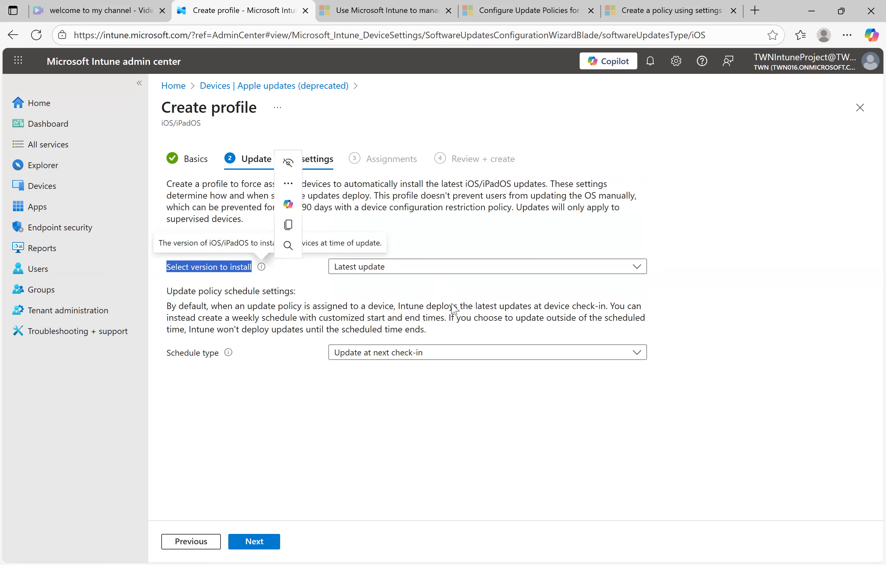
pyautogui.click(729, 253)
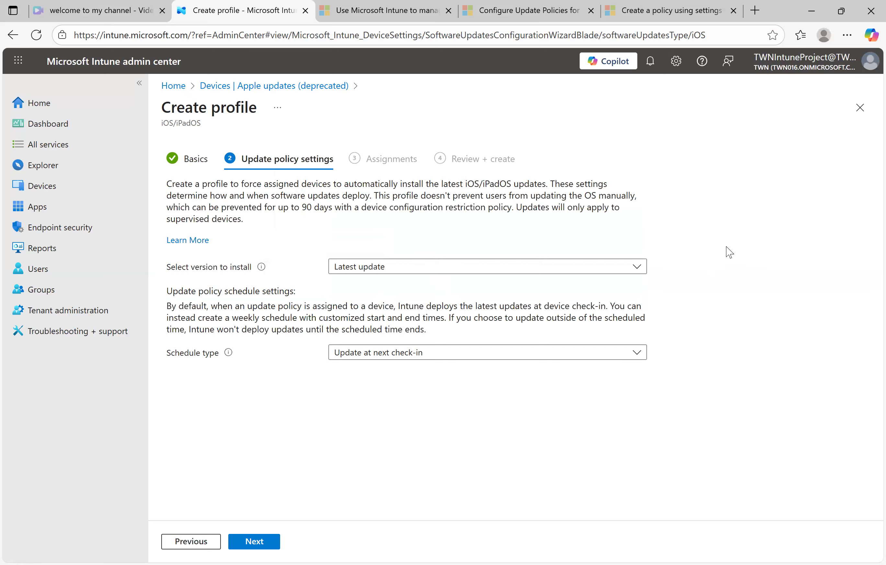
pyautogui.click(635, 271)
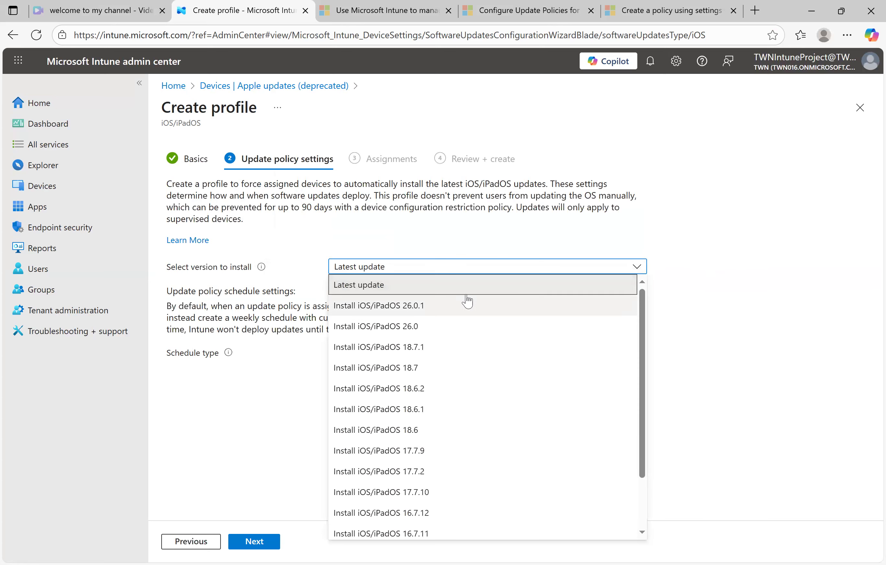
pyautogui.scroll(-2, 461, 472)
pyautogui.scroll(2, 468, 479)
pyautogui.click(413, 303)
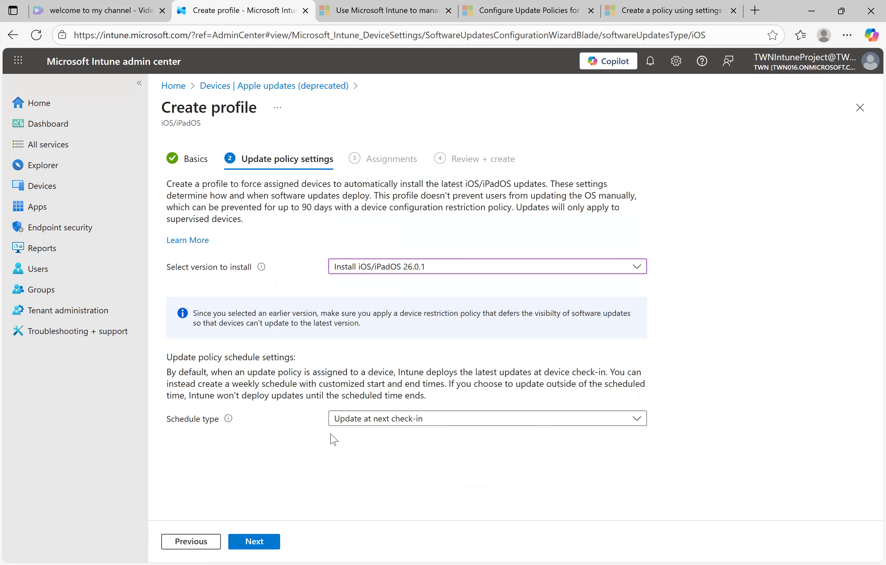
# - Try the schedule types Update during scheduled time and Update outside of scheduled time, and return to Update at next check-in
pyautogui.click(395, 425)
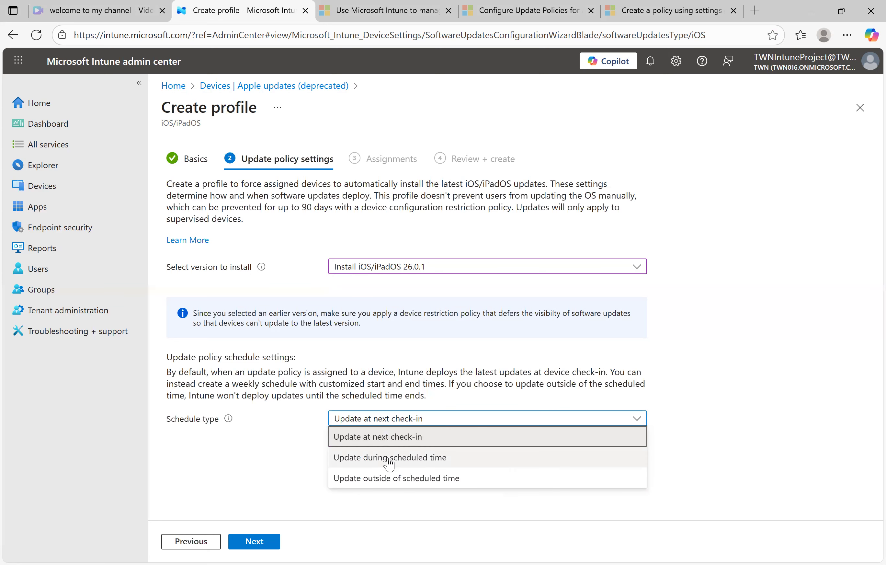
pyautogui.click(465, 460)
pyautogui.scroll(-1, 678, 379)
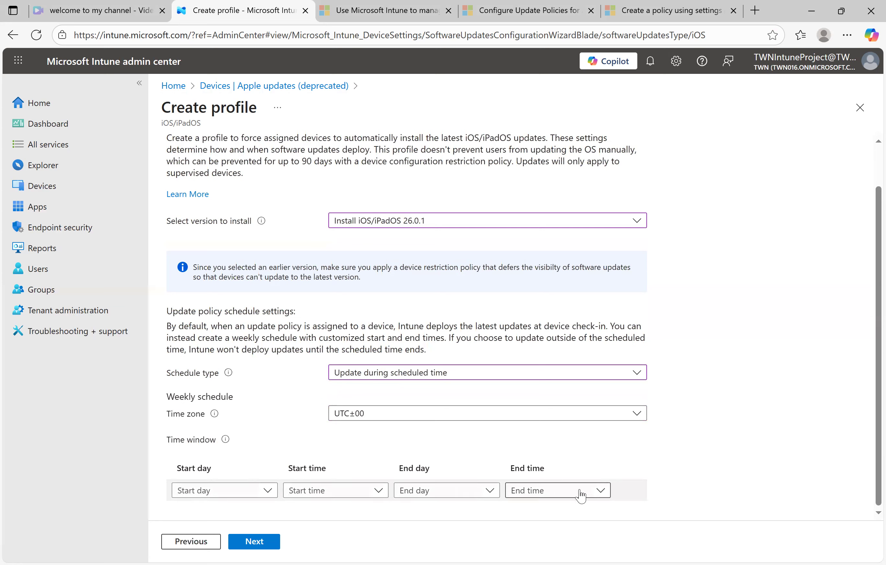
pyautogui.click(583, 377)
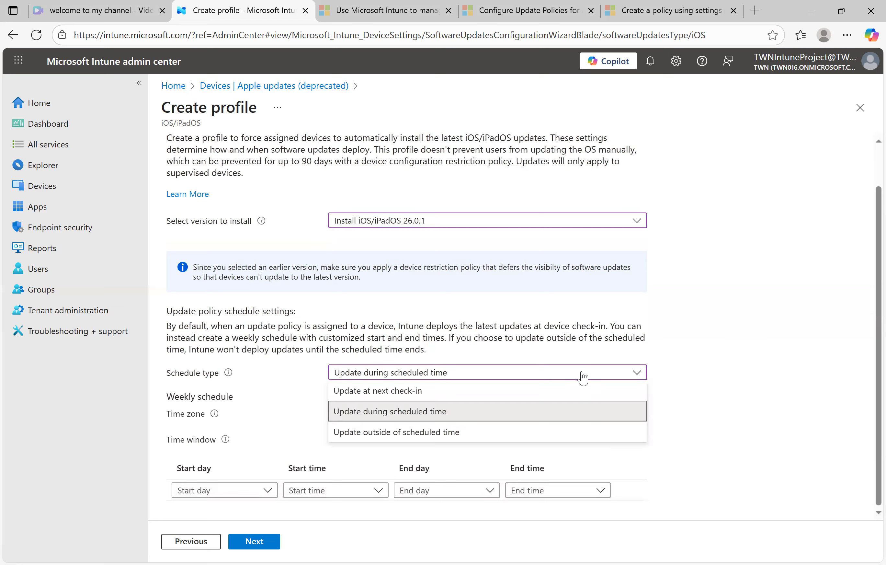
pyautogui.click(468, 434)
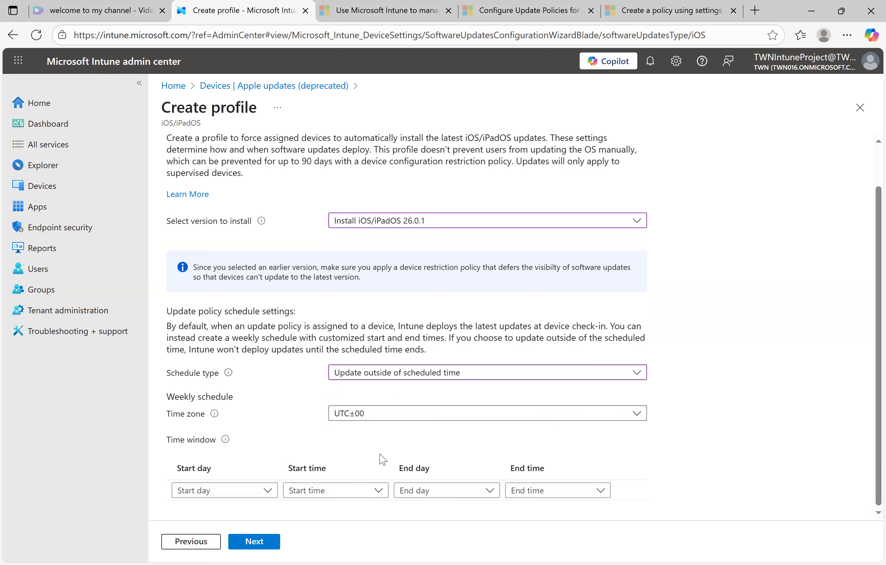
pyautogui.click(629, 372)
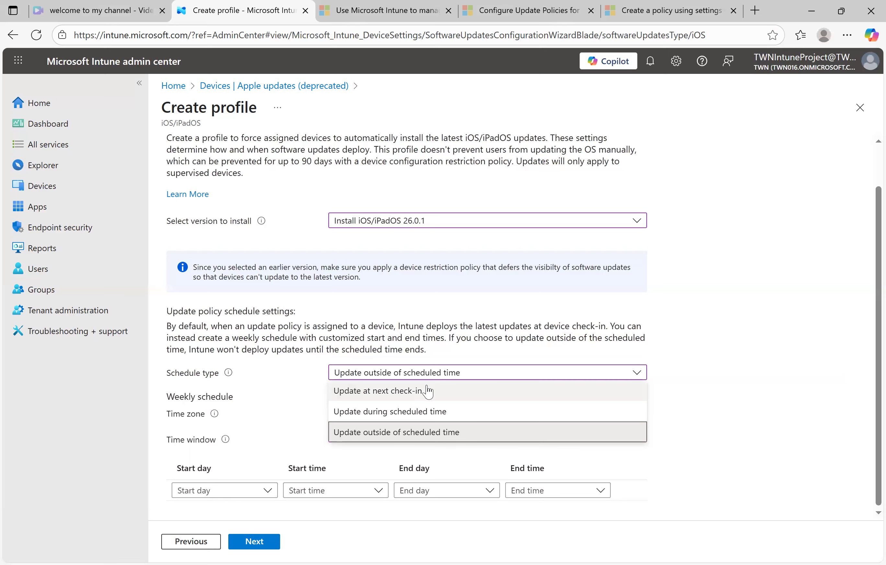
pyautogui.click(442, 391)
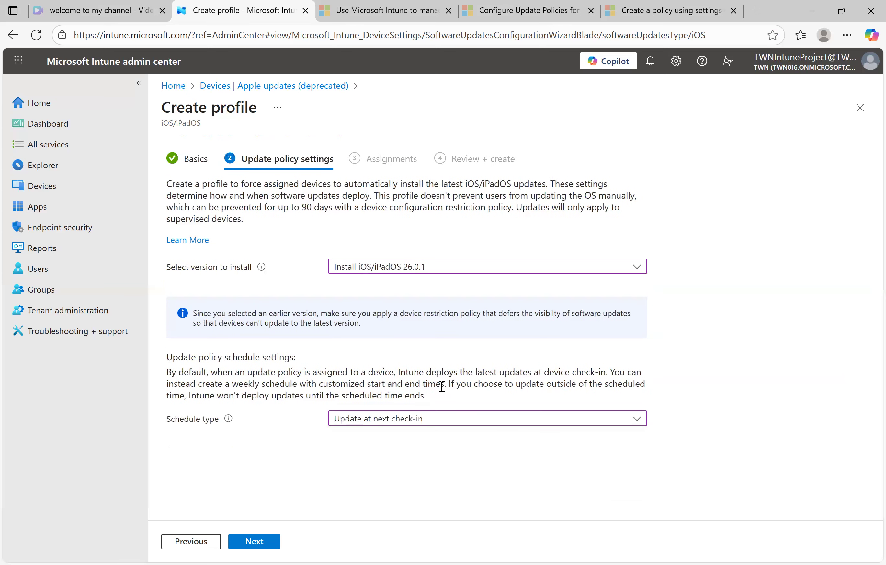
# - Continue to the assignments and add SEC_TWN_INTUN-Users as an included group
pyautogui.click(256, 541)
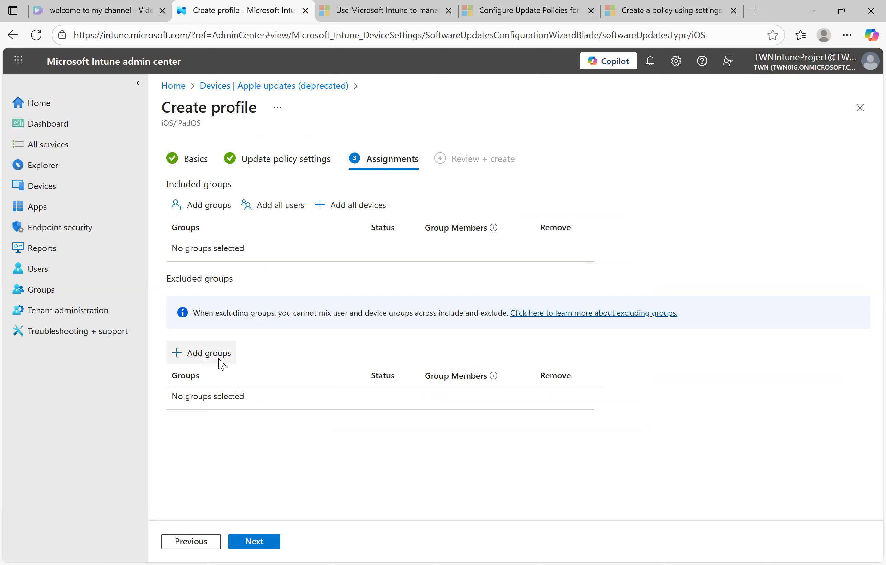
pyautogui.click(182, 204)
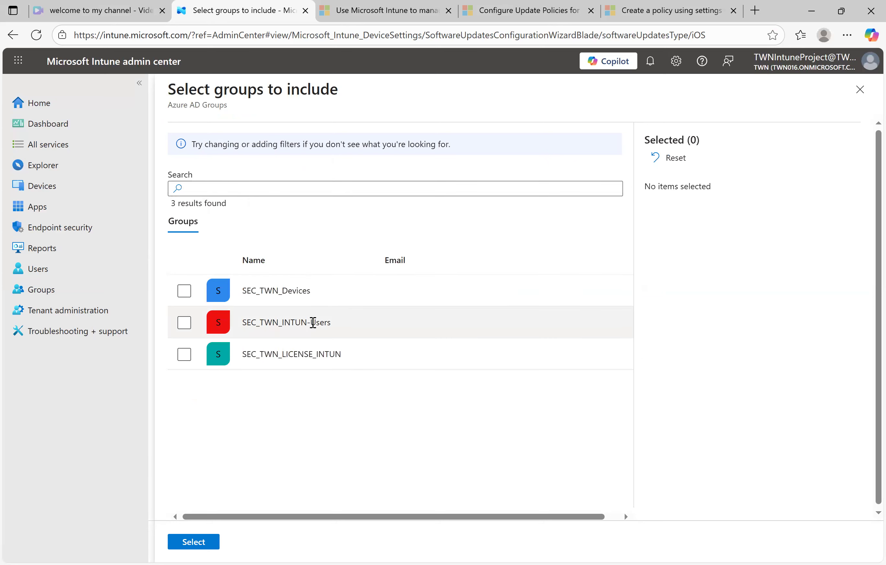
pyautogui.click(312, 321)
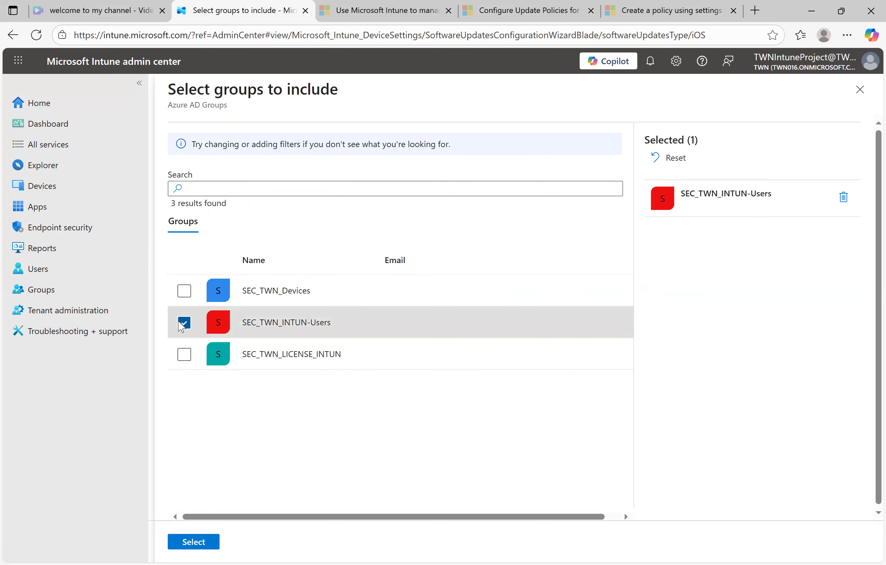
pyautogui.click(189, 541)
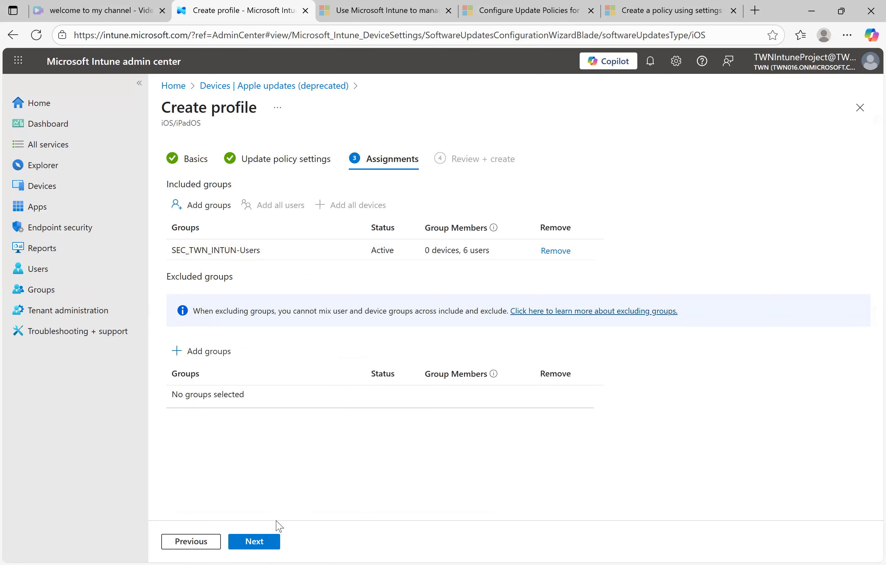
# - Review the profile summary and create the iOS/iPadOS update policy
pyautogui.click(254, 541)
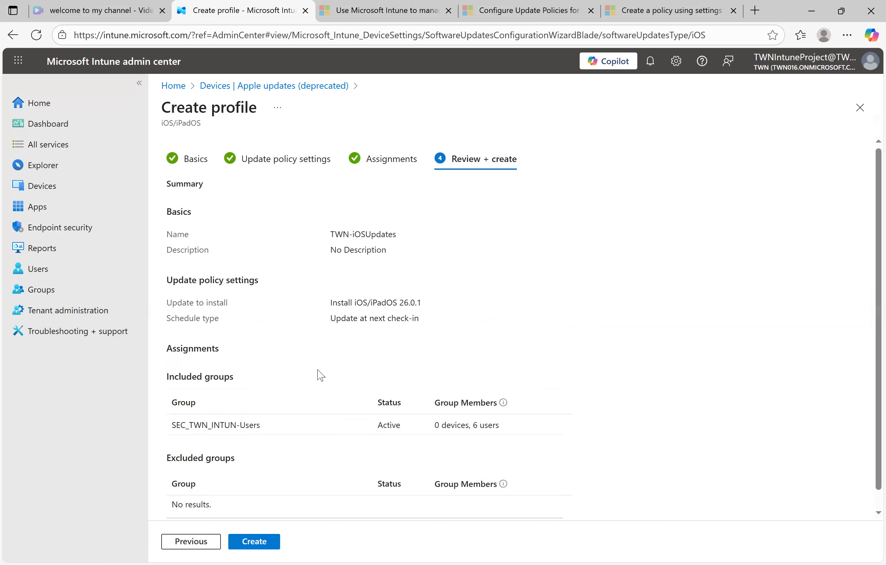
pyautogui.scroll(-1, 306, 418)
pyautogui.scroll(1, 306, 418)
pyautogui.click(254, 542)
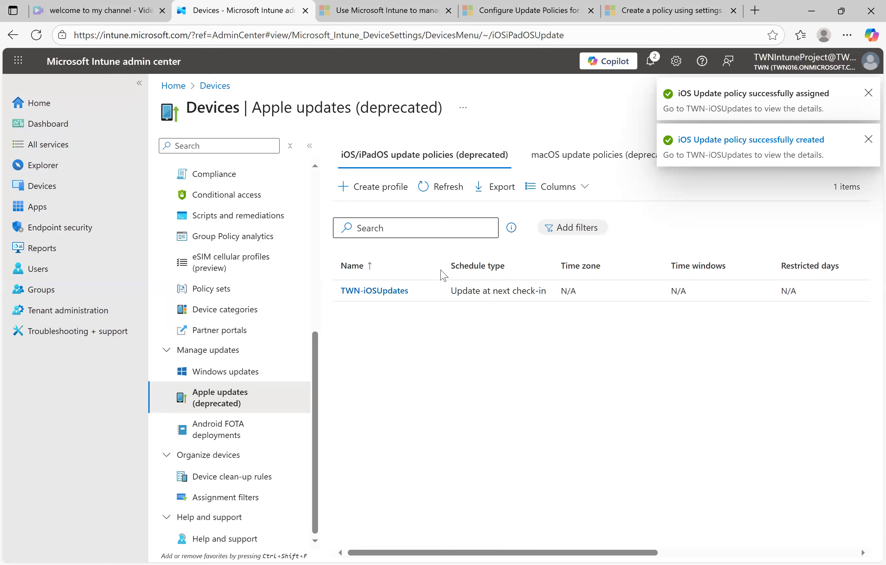
# - Widen the Name column slightly and look over the remaining columns of the iOS/iPadOS update policy list
pyautogui.moveTo(443, 261)
pyautogui.mouseDown()
pyautogui.moveTo(509, 260)
pyautogui.moveTo(453, 261)
pyautogui.mouseUp()
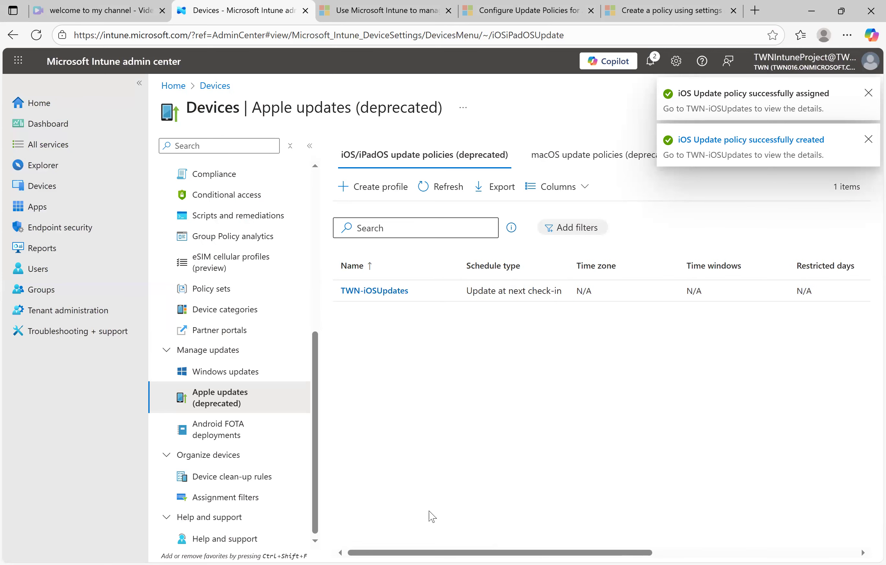
pyautogui.moveTo(692, 551); pyautogui.dragTo(867, 536)
pyautogui.moveTo(726, 552); pyautogui.dragTo(609, 551)
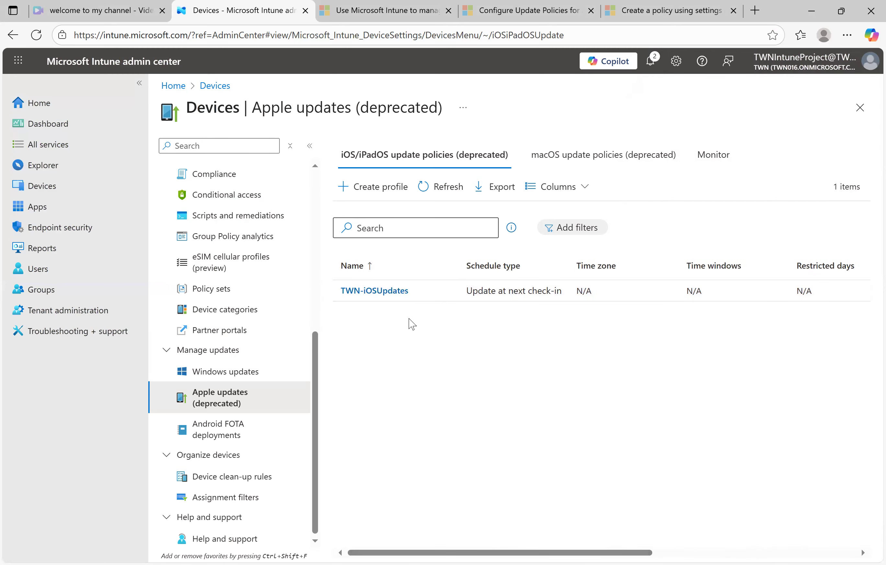
# - Open the properties of the TWN-iOSUpdates policy and review its name, update to install and schedule type
pyautogui.click(394, 298)
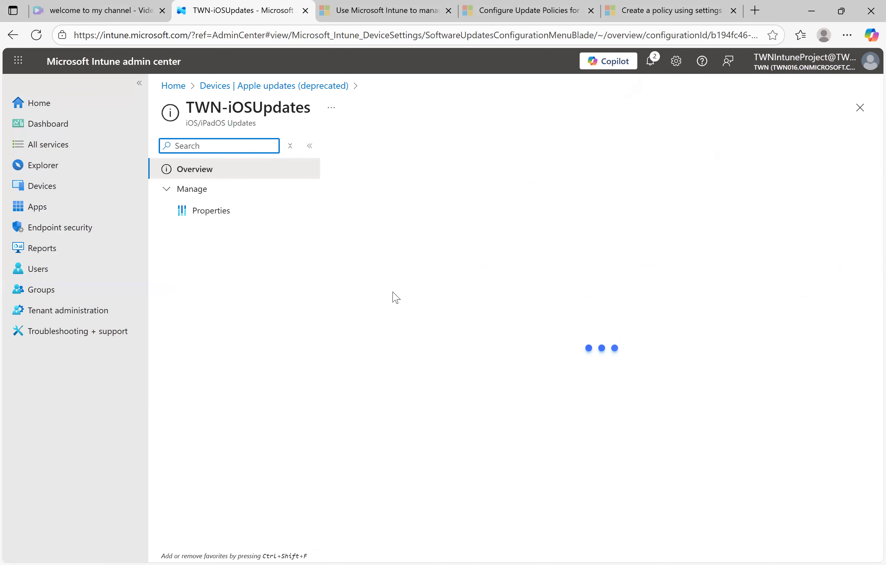
pyautogui.click(209, 213)
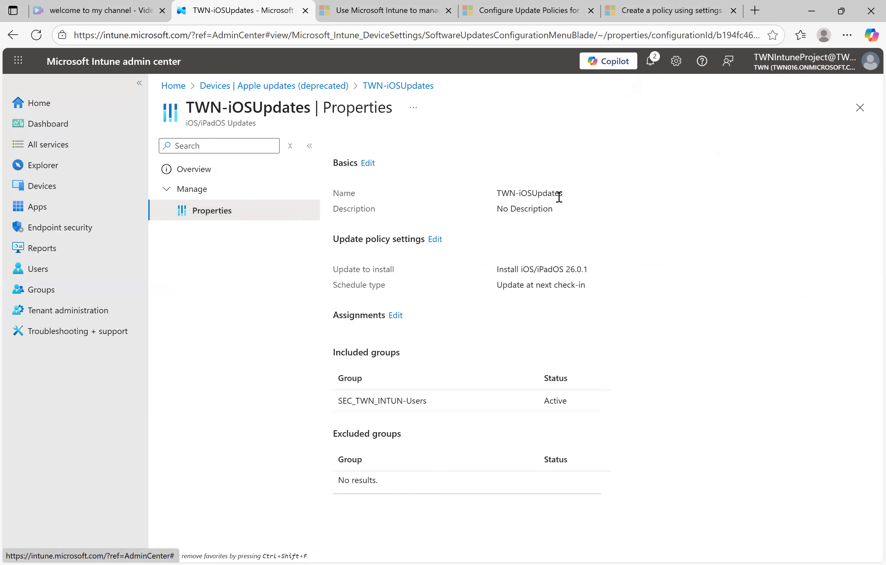
pyautogui.moveTo(498, 191); pyautogui.dragTo(561, 192)
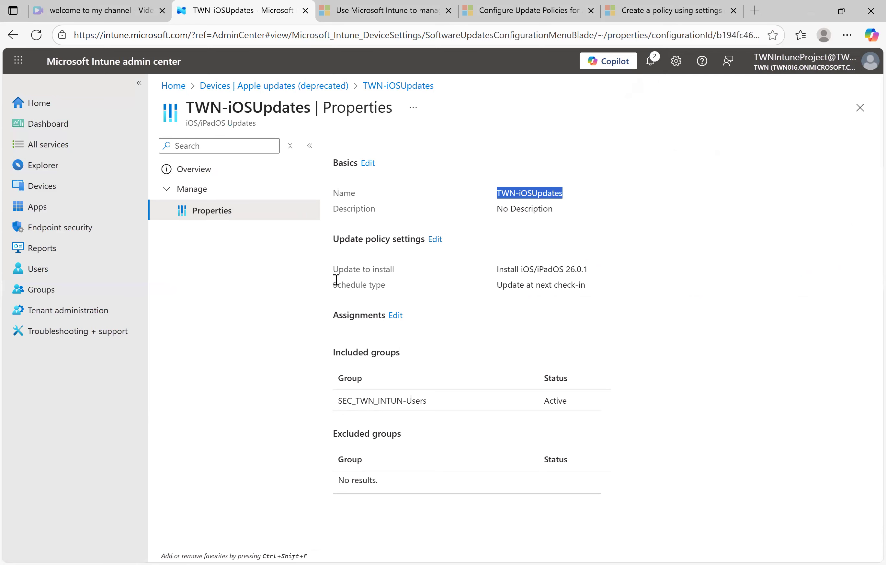
pyautogui.moveTo(591, 283); pyautogui.dragTo(505, 272)
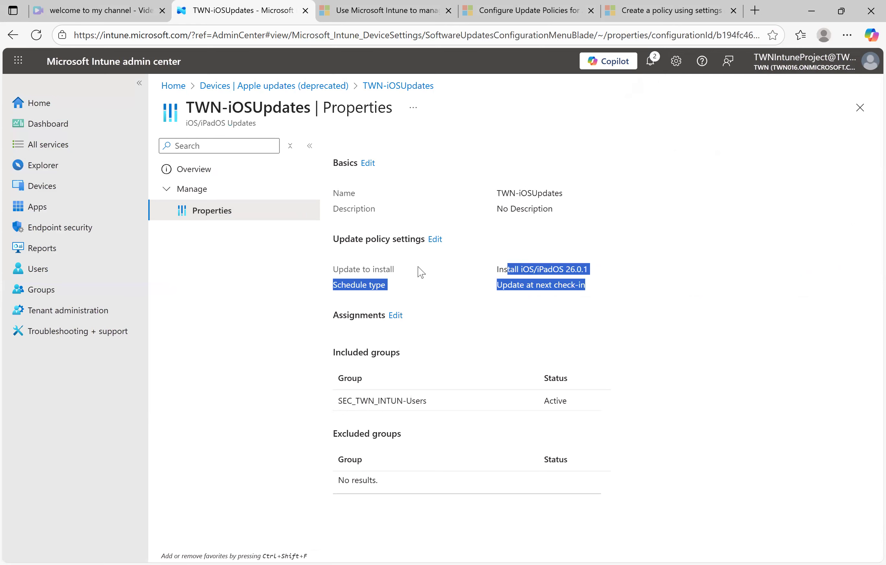
pyautogui.click(478, 297)
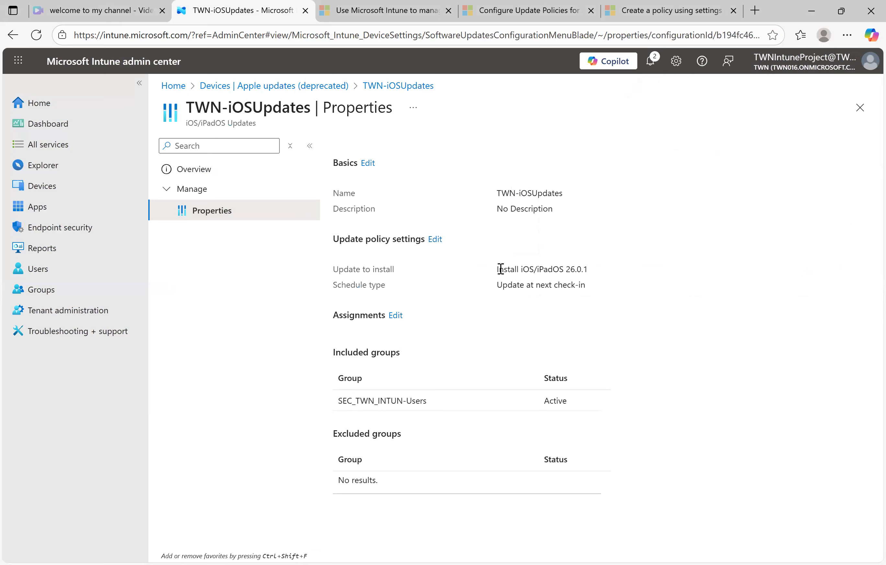
pyautogui.moveTo(498, 265); pyautogui.dragTo(588, 269)
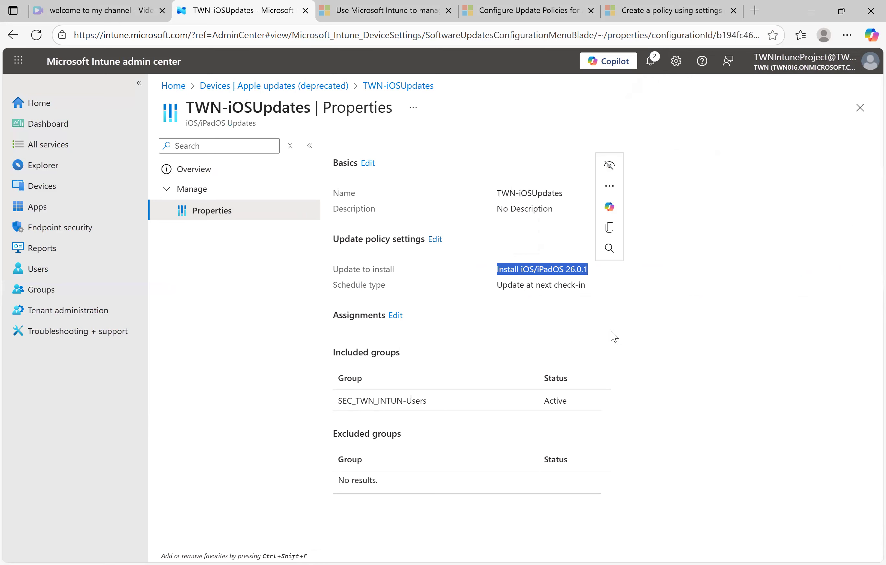
# - Check the groups assigned in the TWN-iOSUpdates policy overview and return to the Apple updates list
pyautogui.click(608, 295)
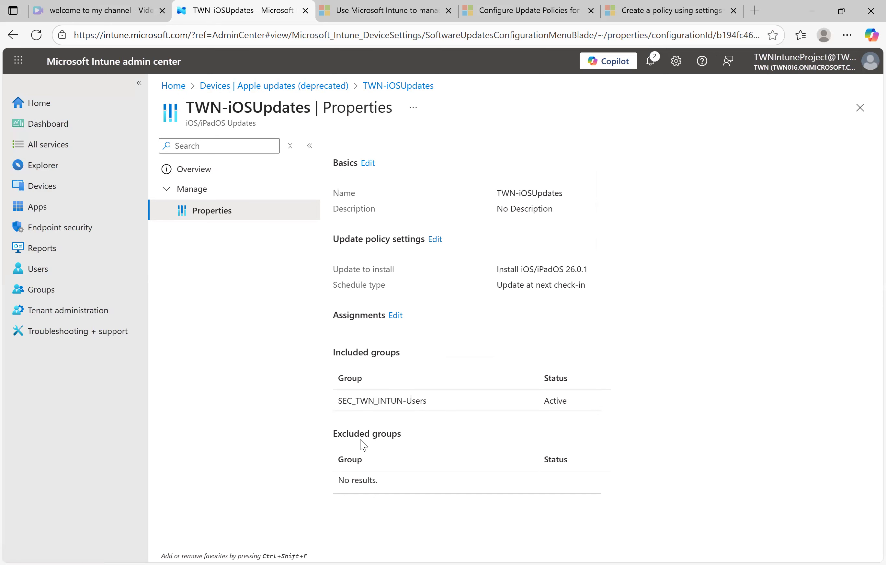
pyautogui.click(227, 174)
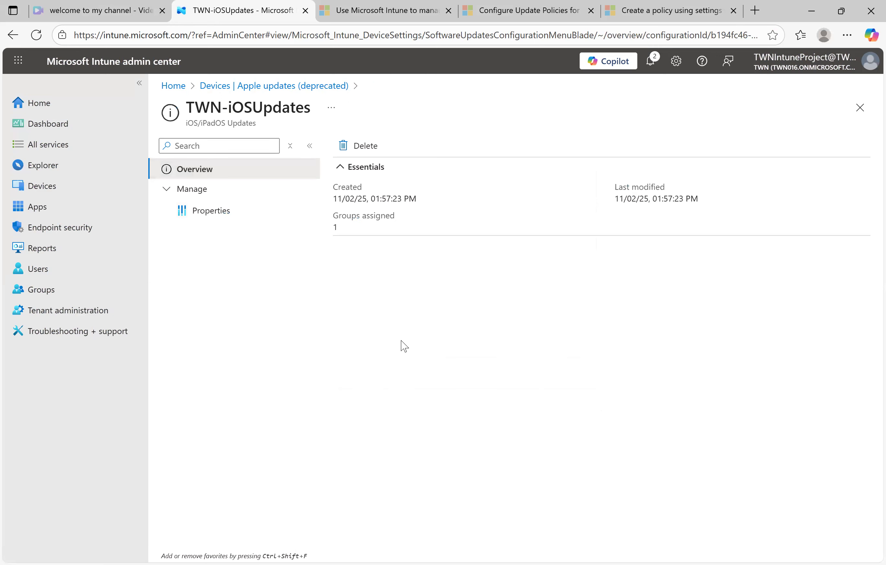
pyautogui.moveTo(333, 219); pyautogui.dragTo(446, 225)
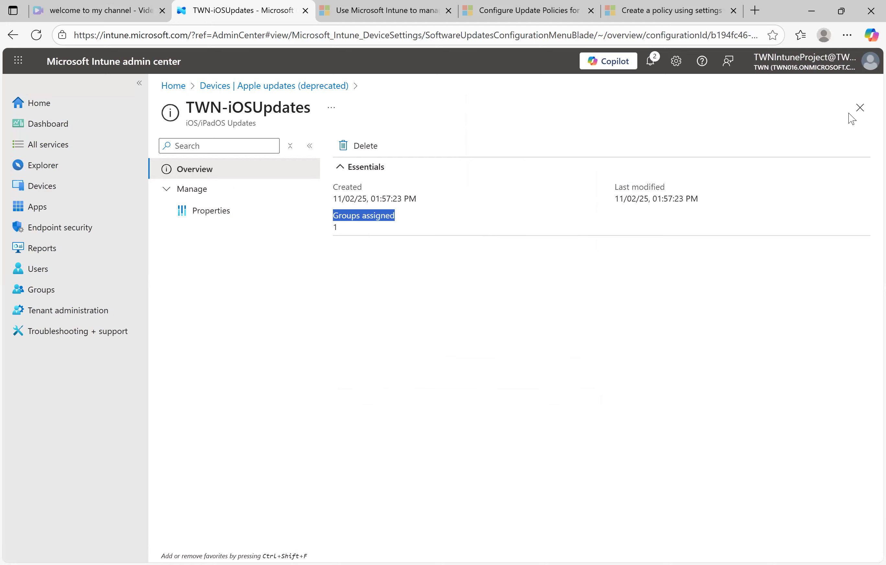
pyautogui.click(860, 107)
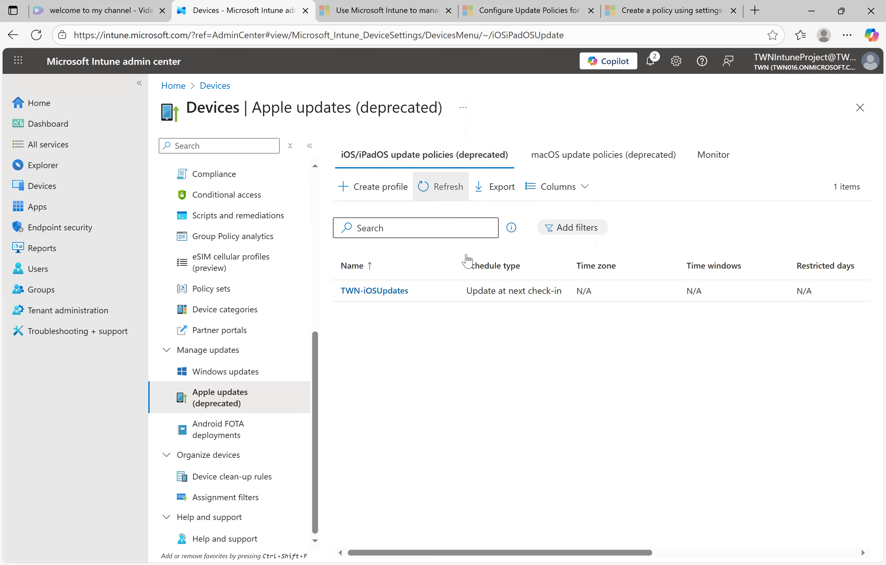
# - Start a macOS update policy profile named TWN-MacOSUpdate without a description and continue to its update policy settings
pyautogui.click(616, 159)
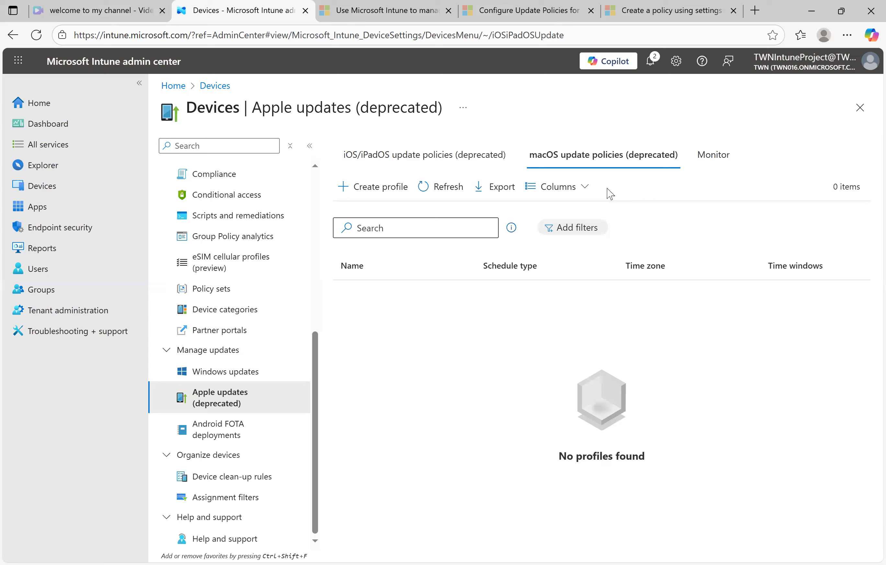
pyautogui.click(363, 188)
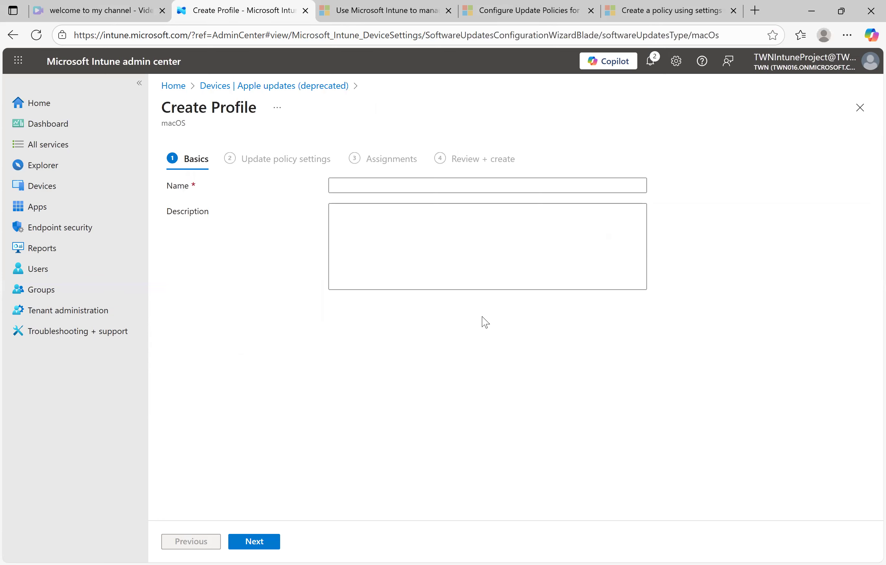
pyautogui.click(457, 185)
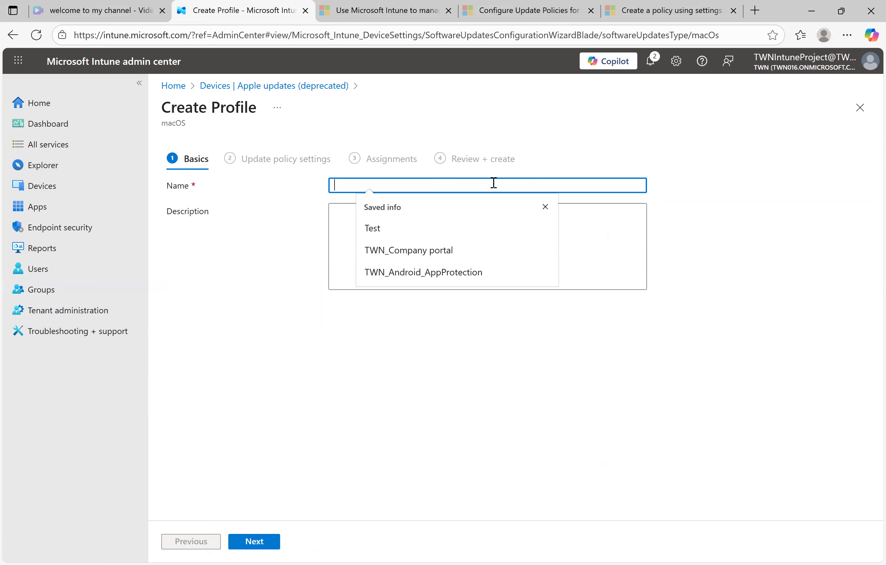
pyautogui.write('TWN')
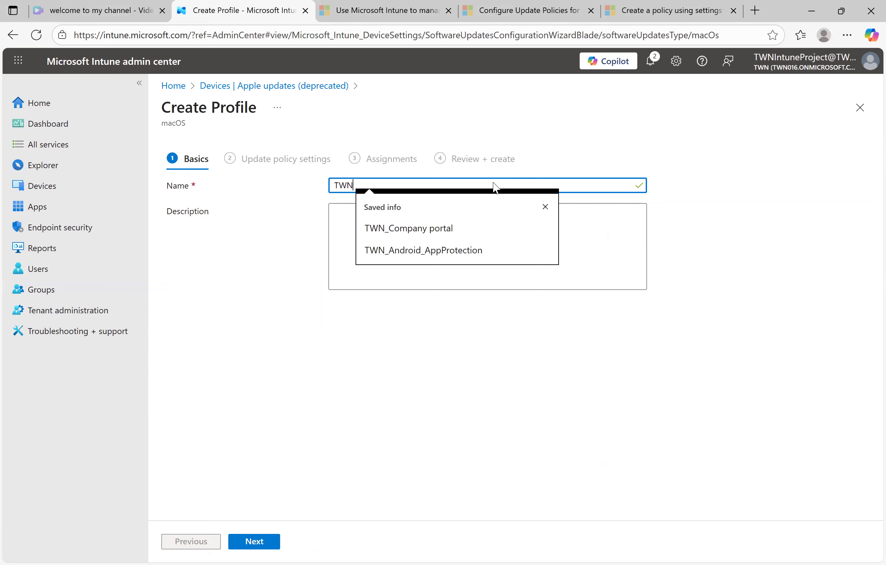
pyautogui.write('-MacOSUpdate')
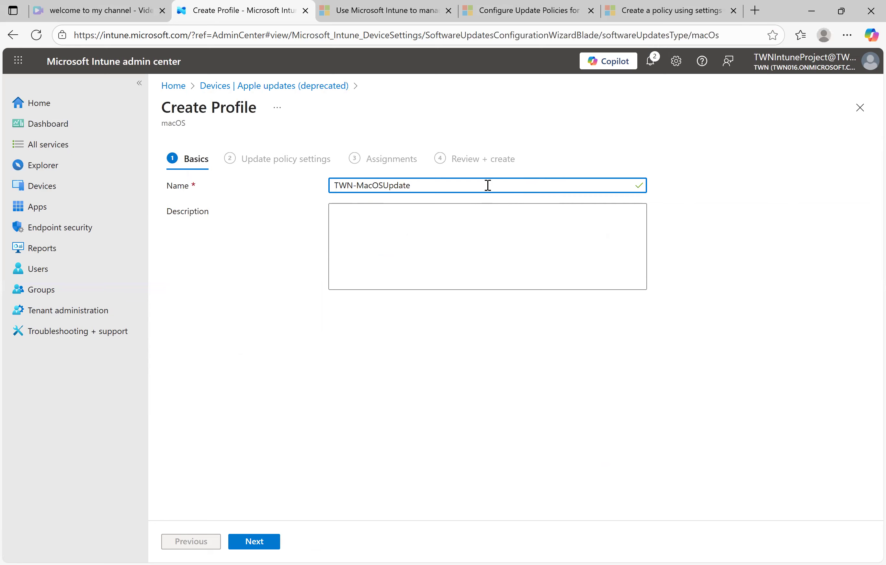
pyautogui.click(470, 262)
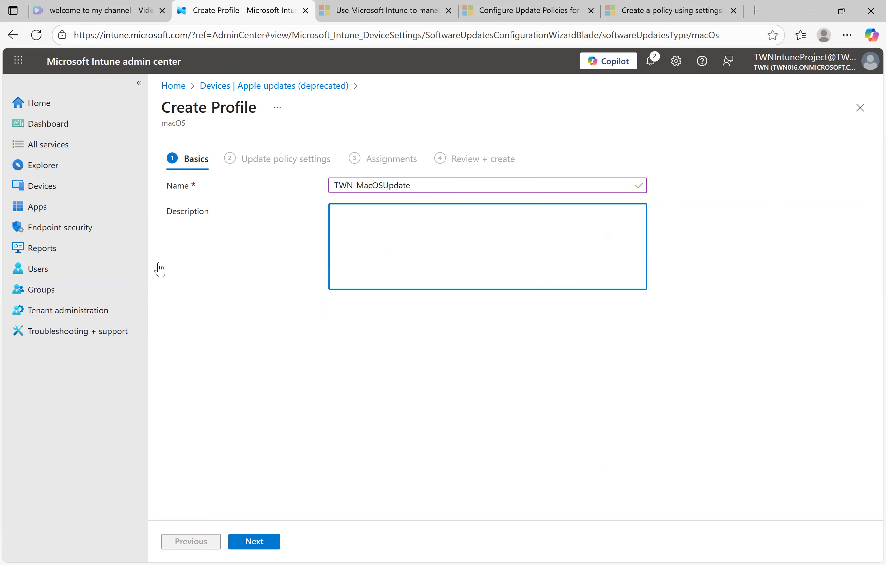
pyautogui.click(269, 540)
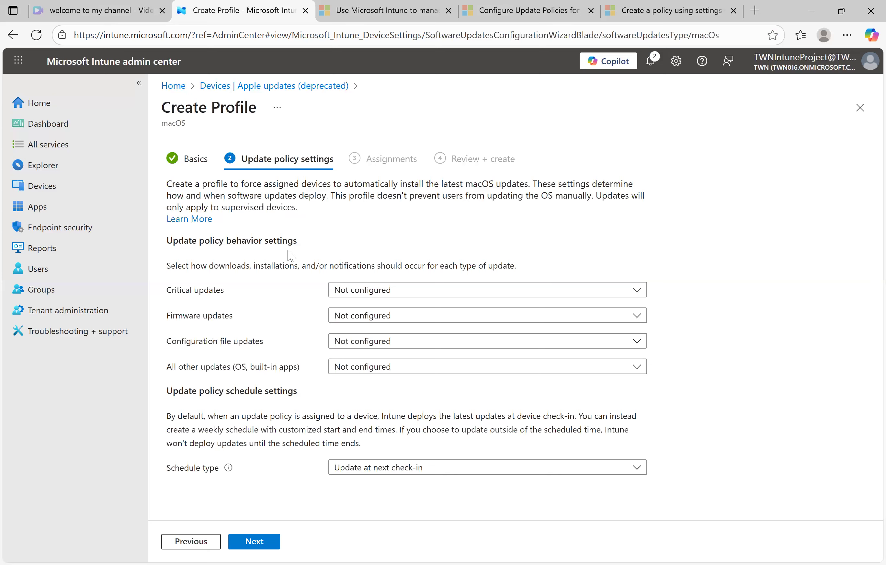
# - Set critical, firmware, configuration file and all other updates to Download and install, with schedule type Update at next check-in
pyautogui.tripleClick(234, 294)
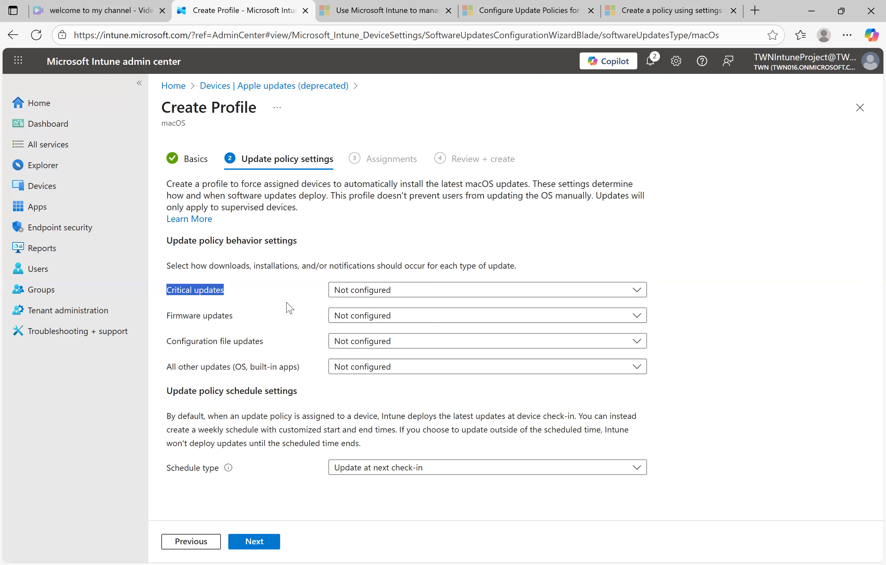
pyautogui.click(402, 294)
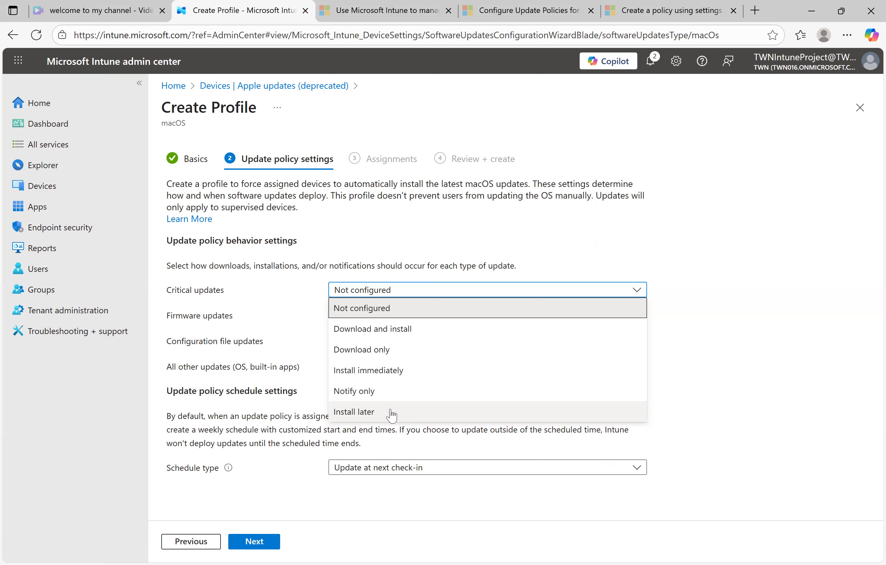
pyautogui.click(407, 338)
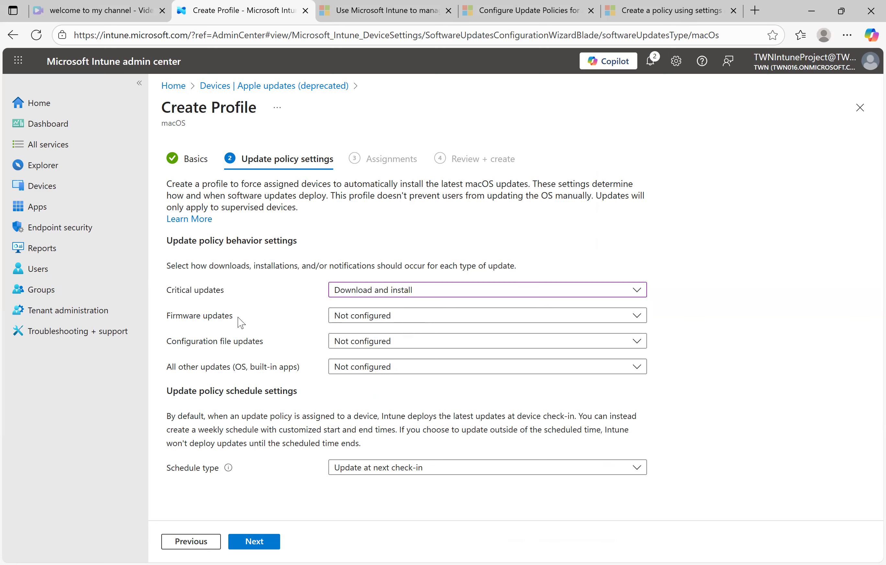
pyautogui.click(359, 317)
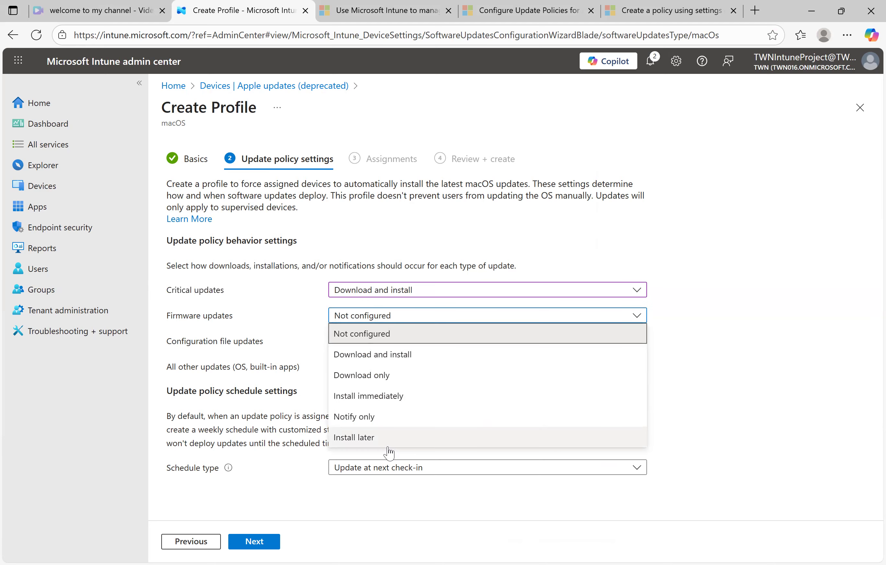
pyautogui.click(404, 354)
pyautogui.click(365, 341)
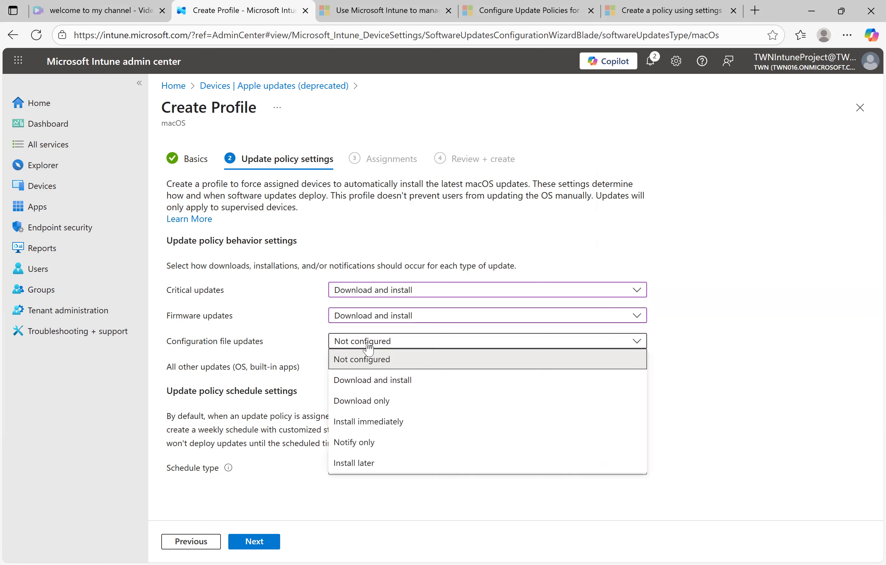
pyautogui.click(406, 387)
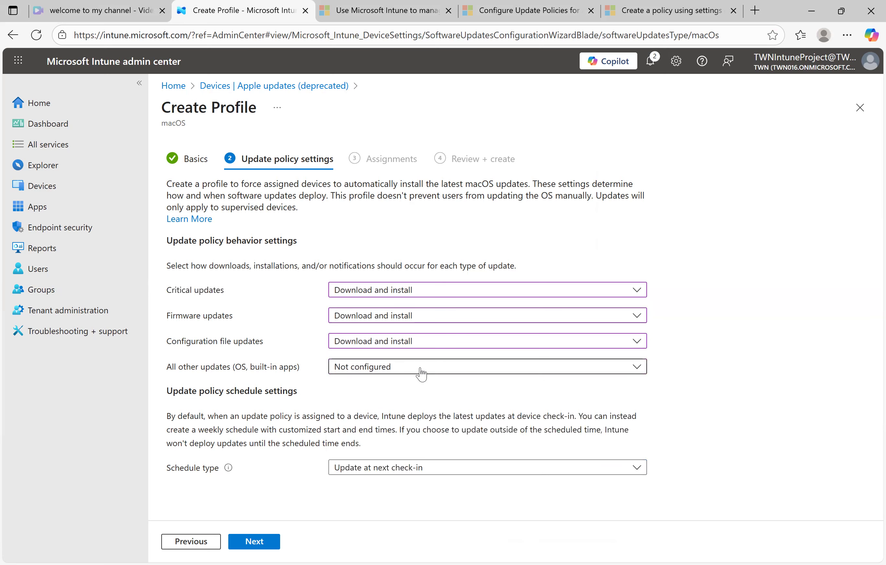
pyautogui.click(400, 376)
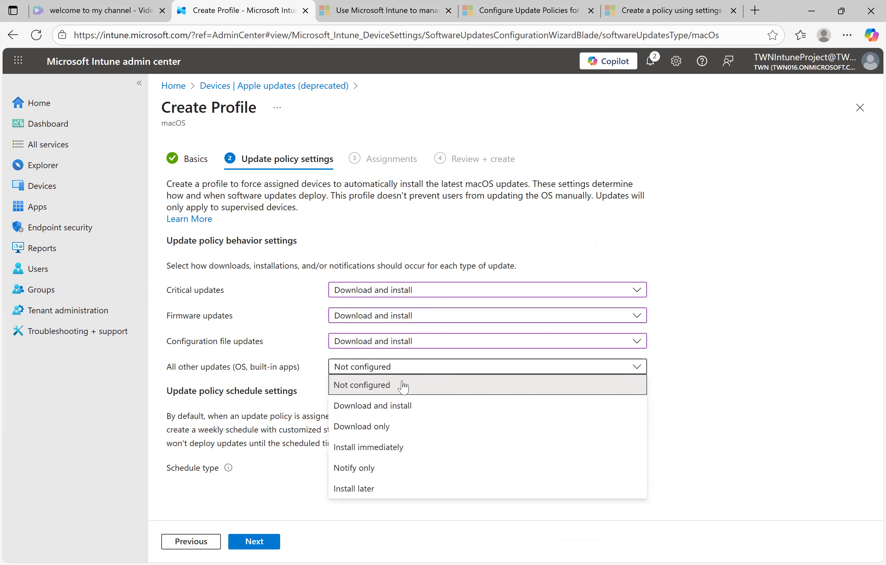
pyautogui.click(431, 409)
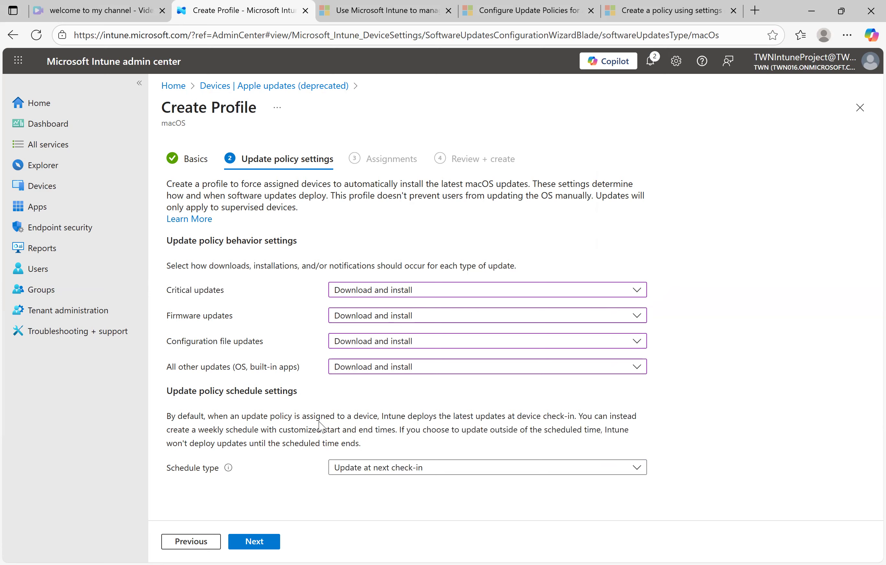
pyautogui.click(637, 469)
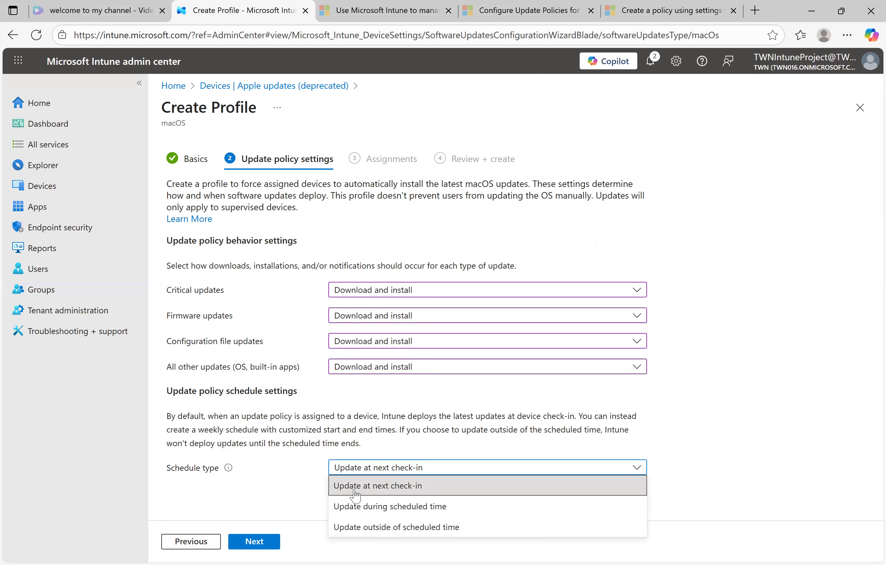
pyautogui.click(454, 486)
# - Continue to the macOS profile's assignments and include the SEC_TWN_INTUN-Users group
pyautogui.click(260, 537)
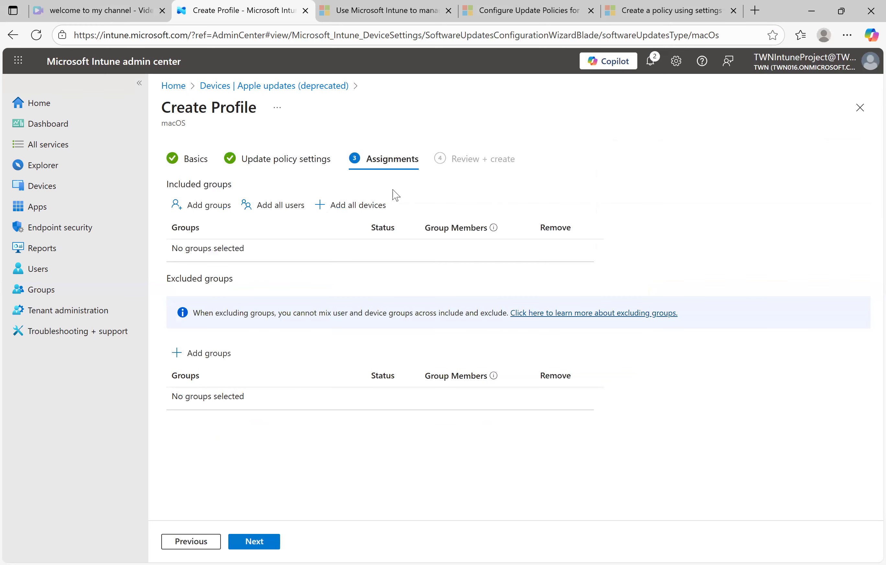
pyautogui.click(207, 205)
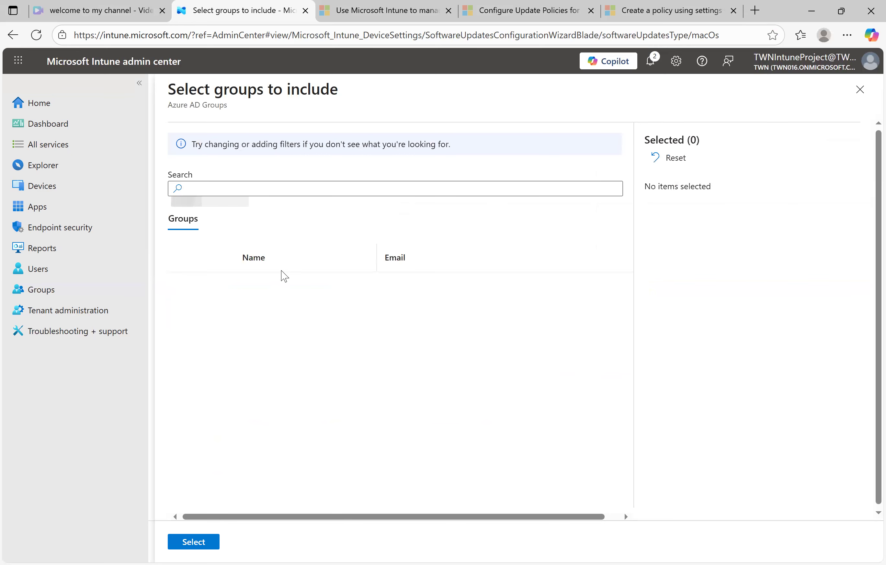
pyautogui.click(183, 322)
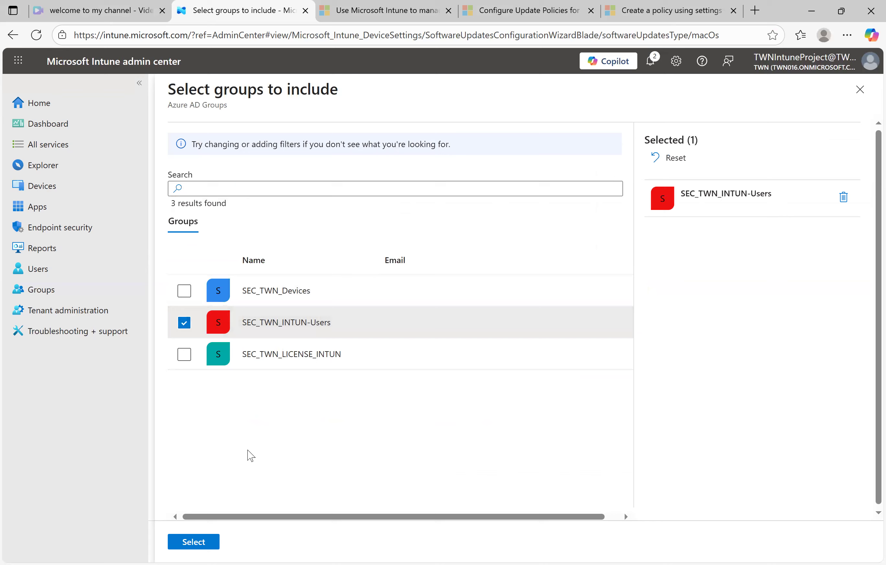
pyautogui.click(212, 542)
# - Review the TWN-MacOSUpdate profile summary and create the macOS update policy
pyautogui.click(273, 544)
pyautogui.scroll(-2, 337, 290)
pyautogui.scroll(2, 327, 261)
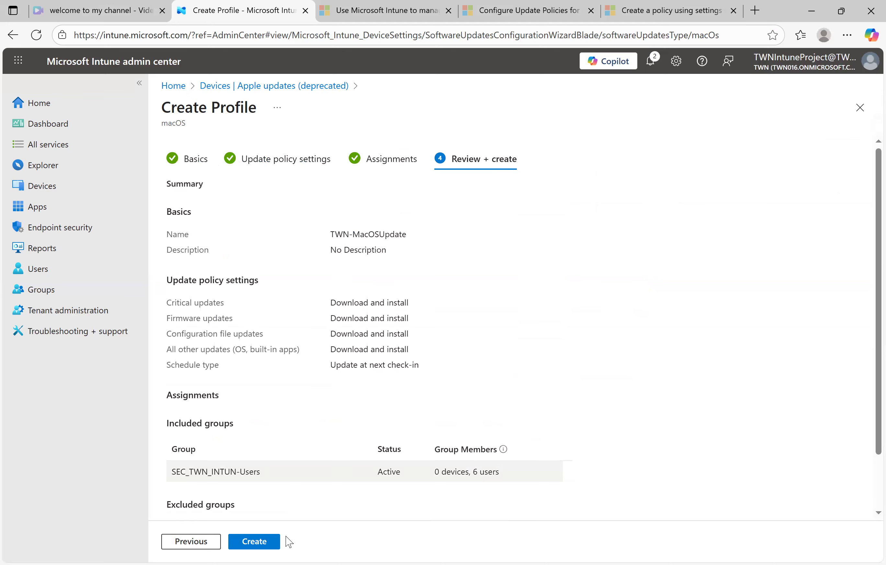
pyautogui.click(269, 545)
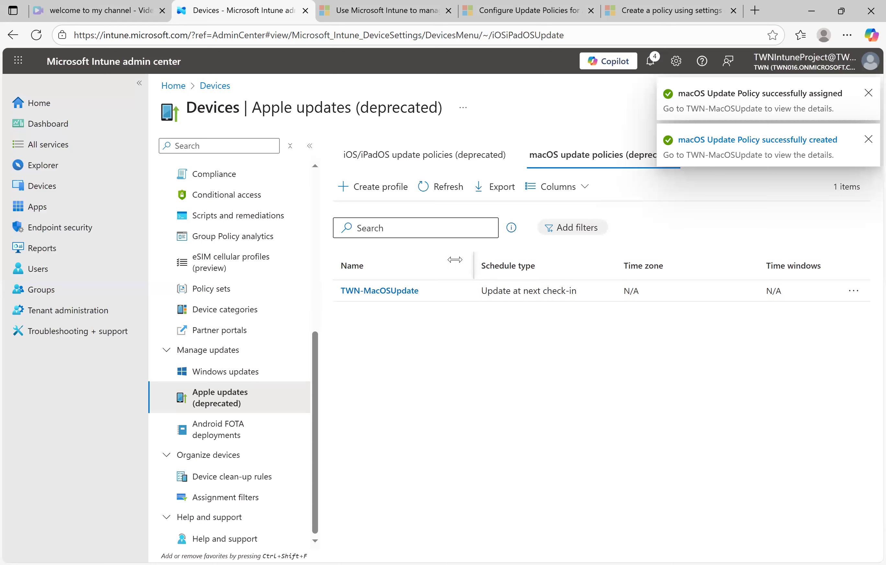
# - Review the TWN-MacOSUpdate policy's properties, view its basics edit form without changes, and return to the macOS policy list
pyautogui.click(376, 290)
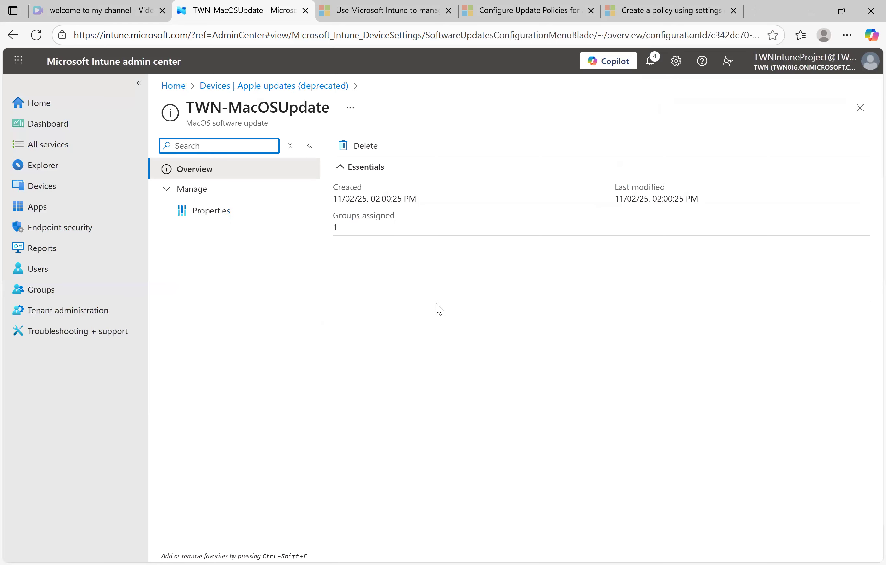
pyautogui.click(234, 215)
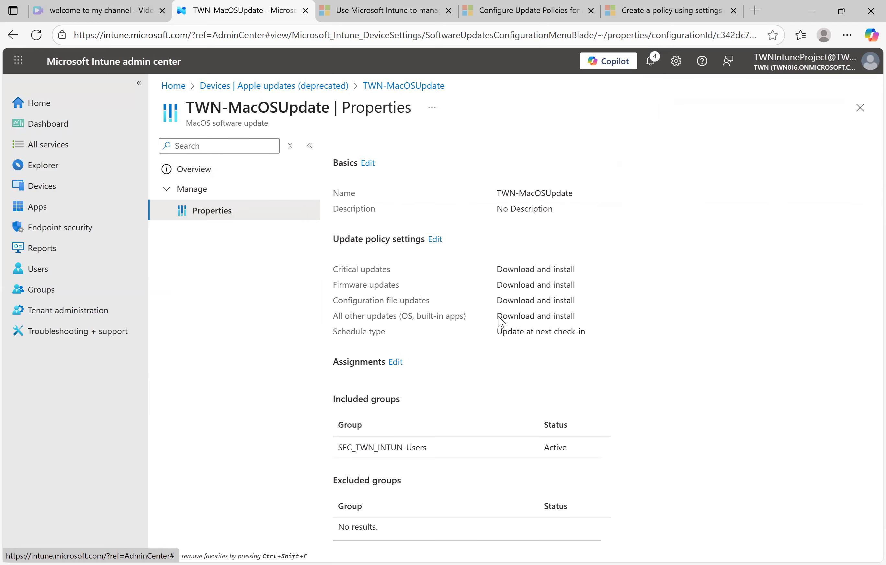
pyautogui.click(367, 163)
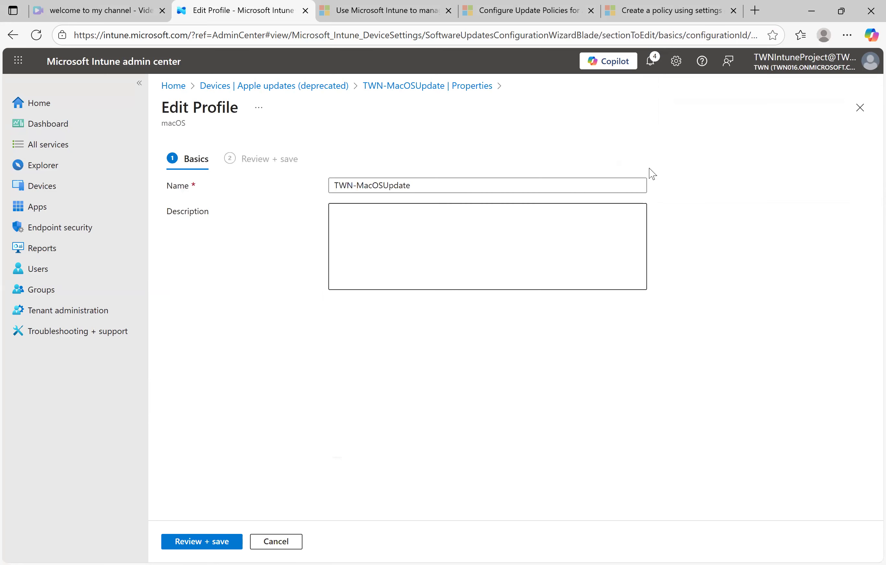
pyautogui.click(859, 108)
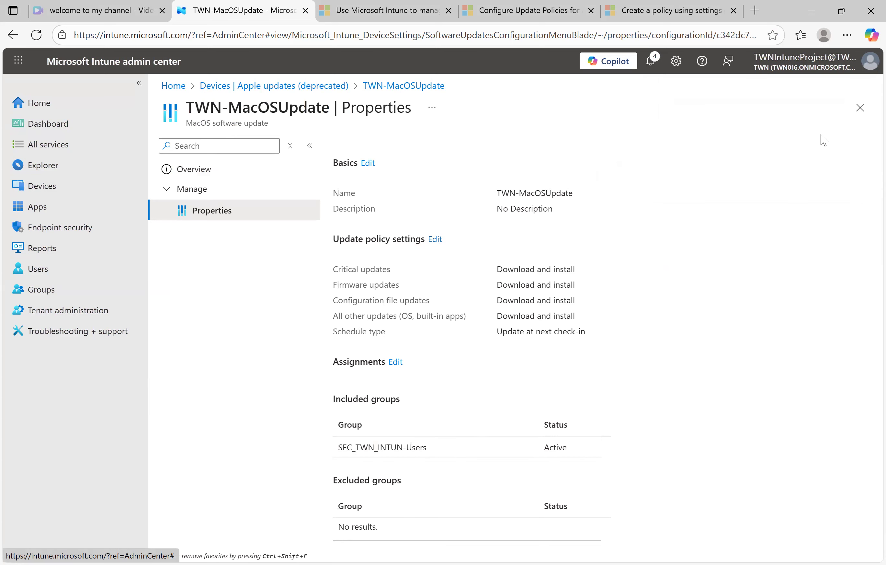
pyautogui.click(860, 108)
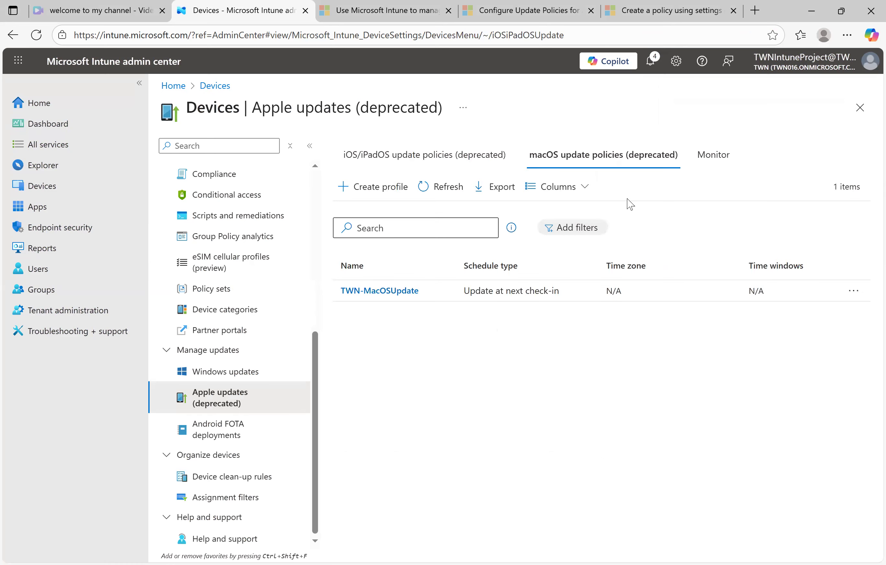
# - Check the iOS and macOS update installation failure reports in the Apple updates monitoring section
pyautogui.click(711, 166)
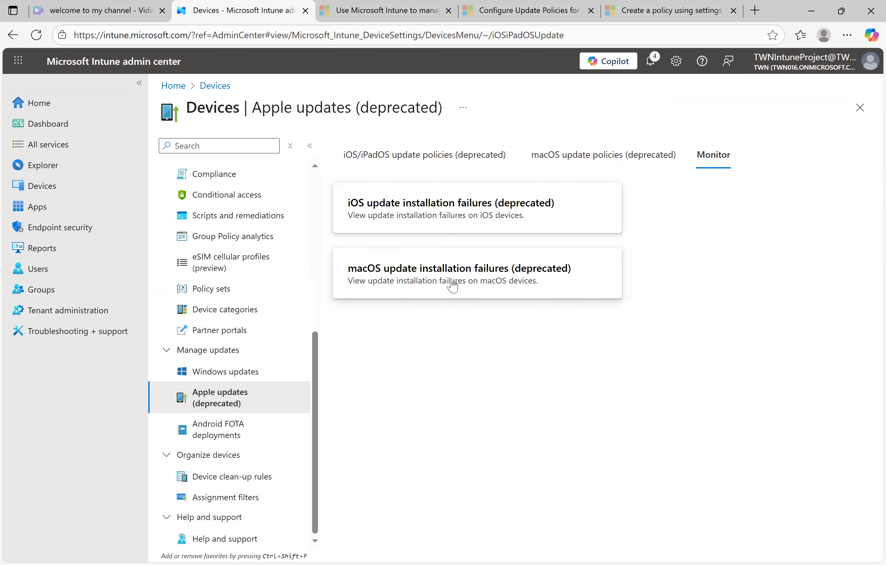
pyautogui.click(428, 206)
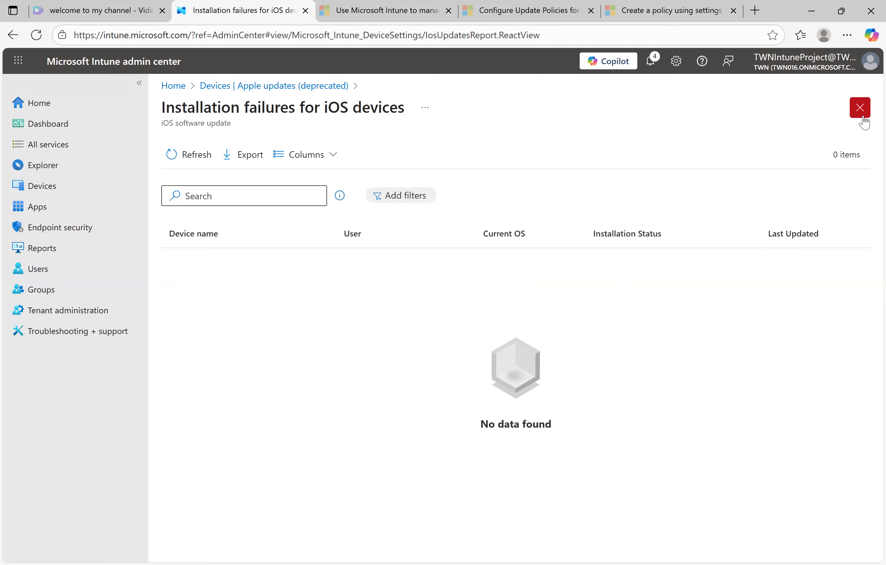
pyautogui.click(860, 108)
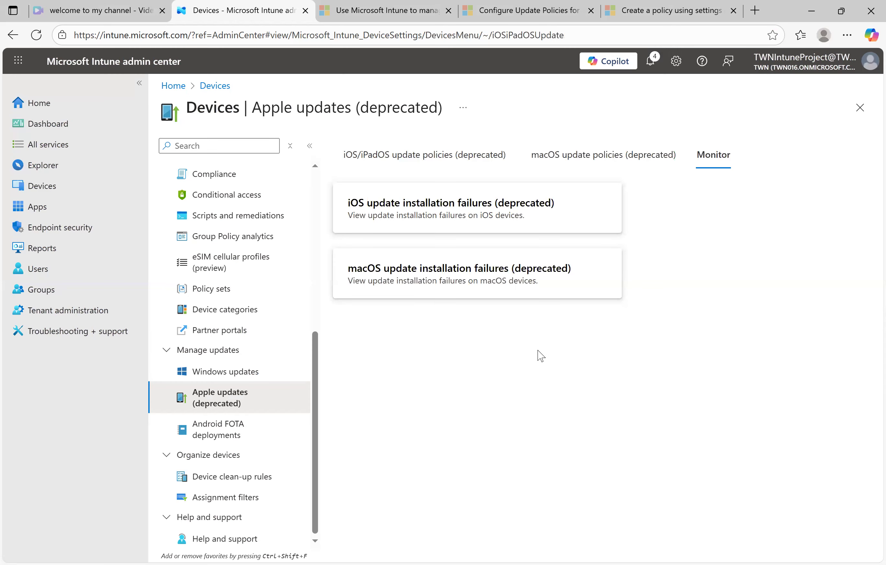
pyautogui.click(480, 277)
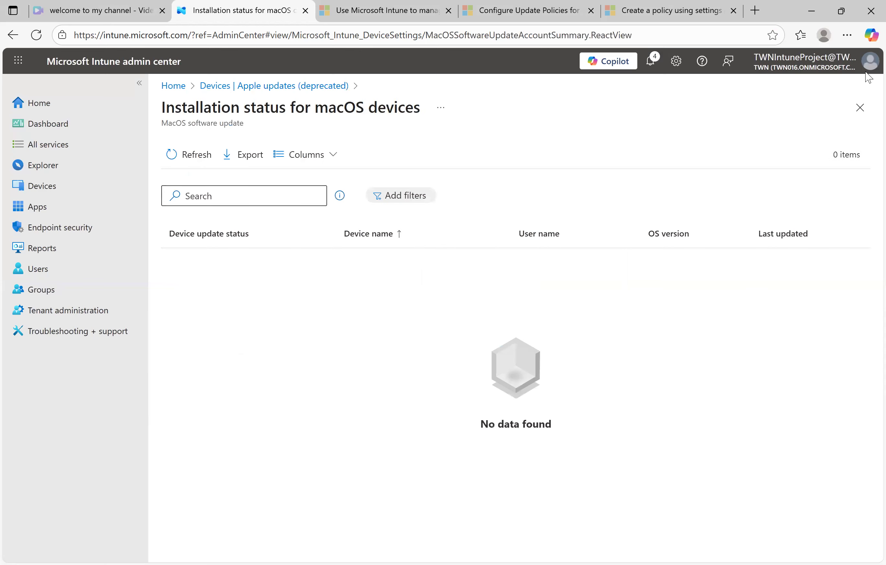
pyautogui.click(860, 107)
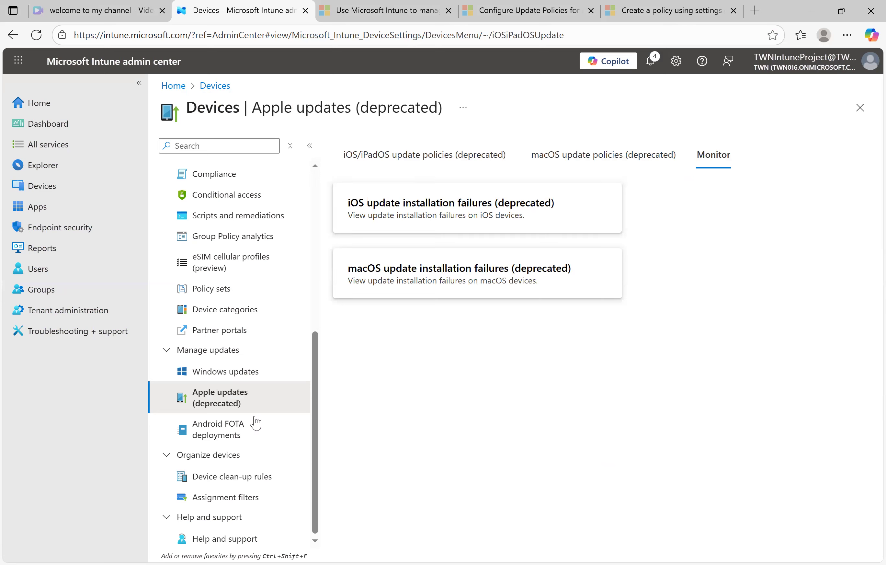
# - Open the Android FOTA deployments page under the device update management options
pyautogui.click(234, 434)
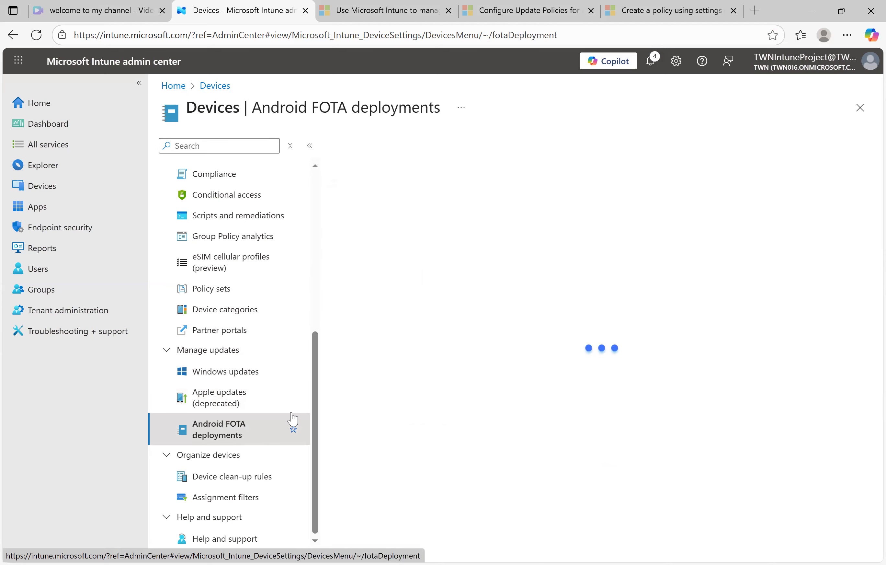